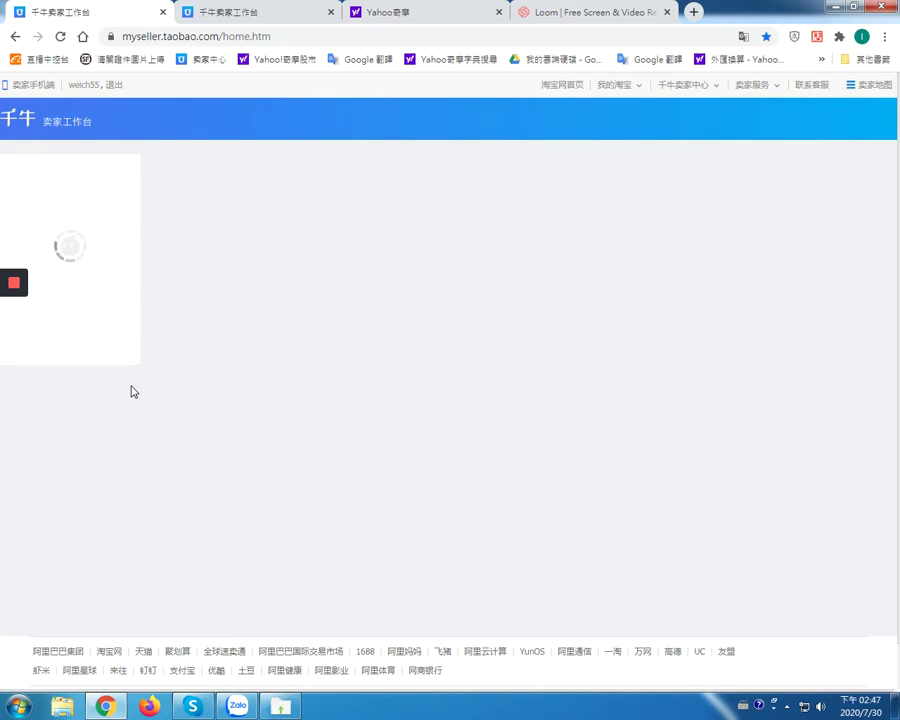
# Open the store marketing tools (店铺营销工具) and go to the 单品宝 discount tool
pyautogui.scroll(-5, 131, 391)
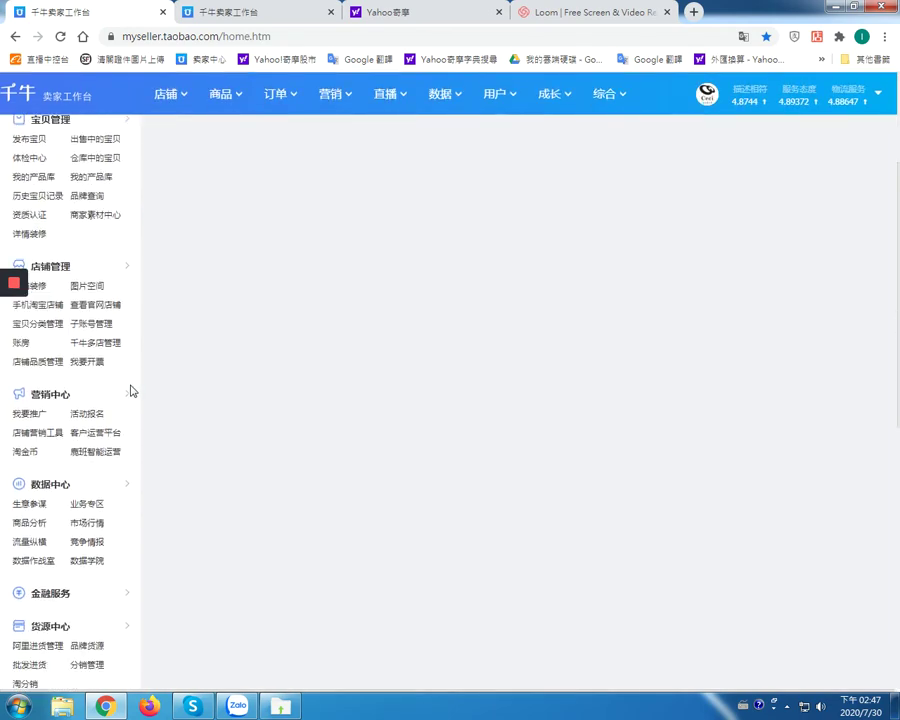
pyautogui.scroll(-3, 66, 650)
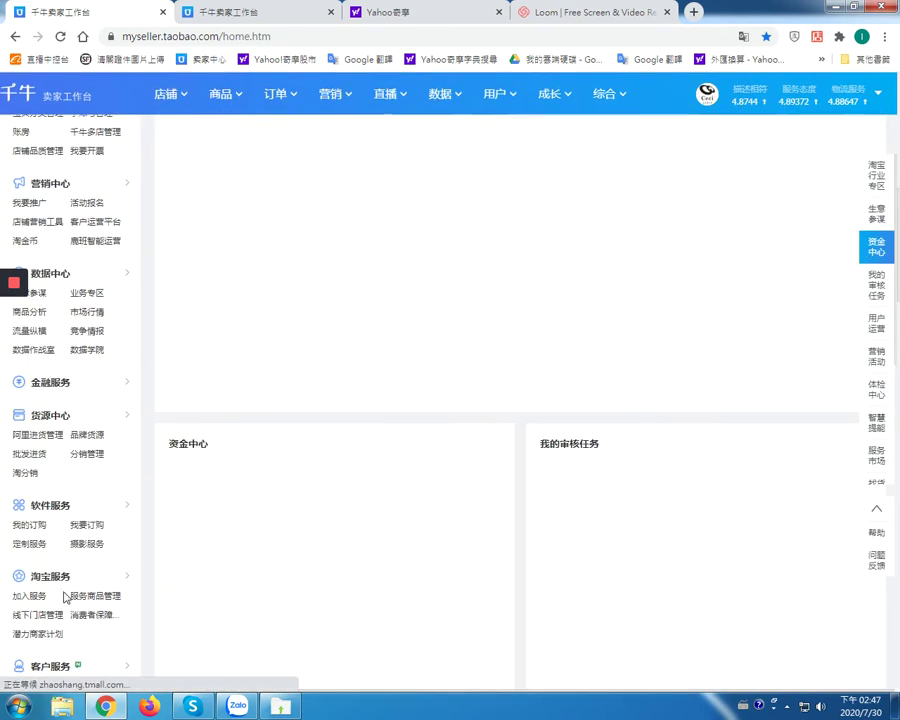
pyautogui.scroll(-2, 66, 597)
pyautogui.scroll(2, 66, 597)
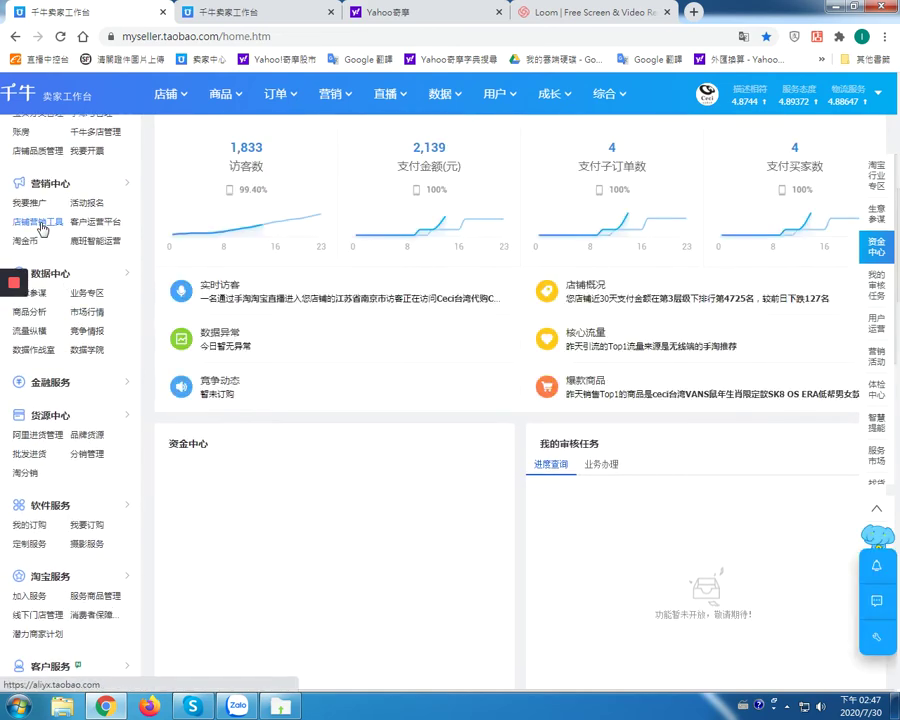
pyautogui.click(42, 228)
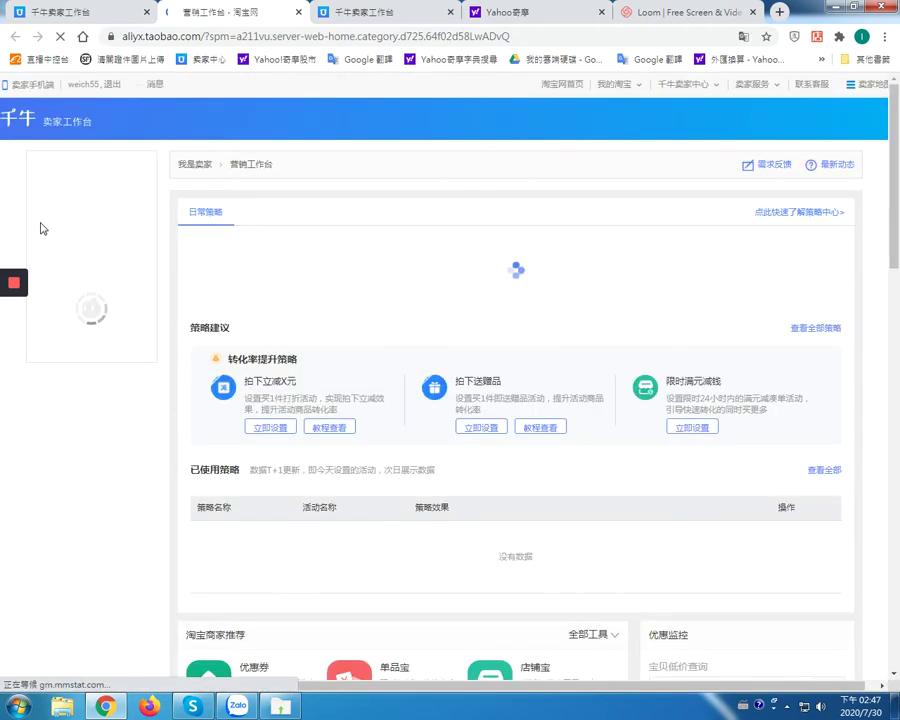
pyautogui.scroll(-2, 416, 432)
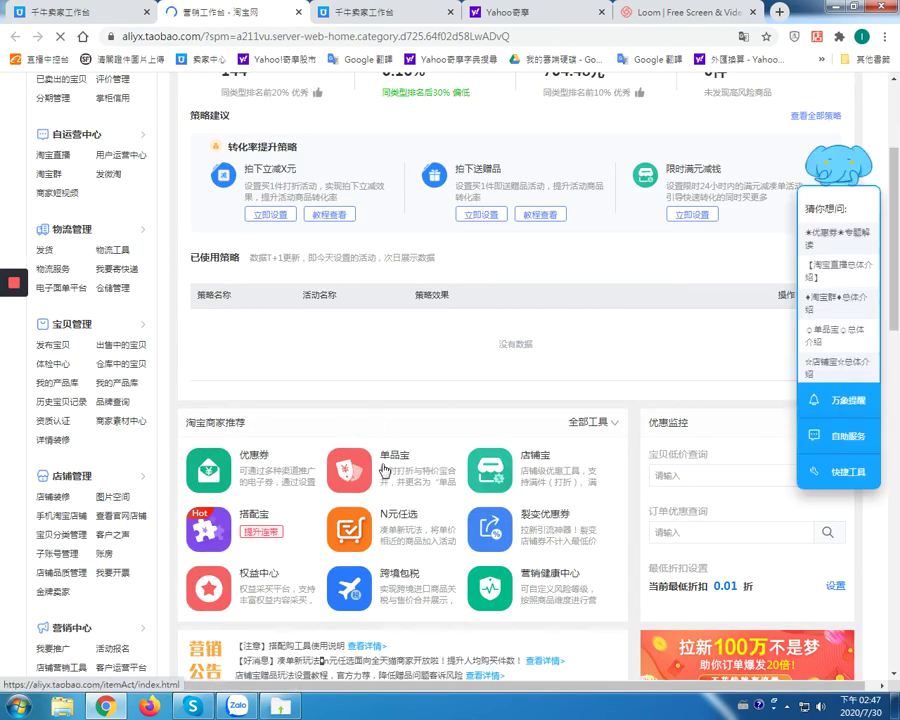
pyautogui.click(384, 470)
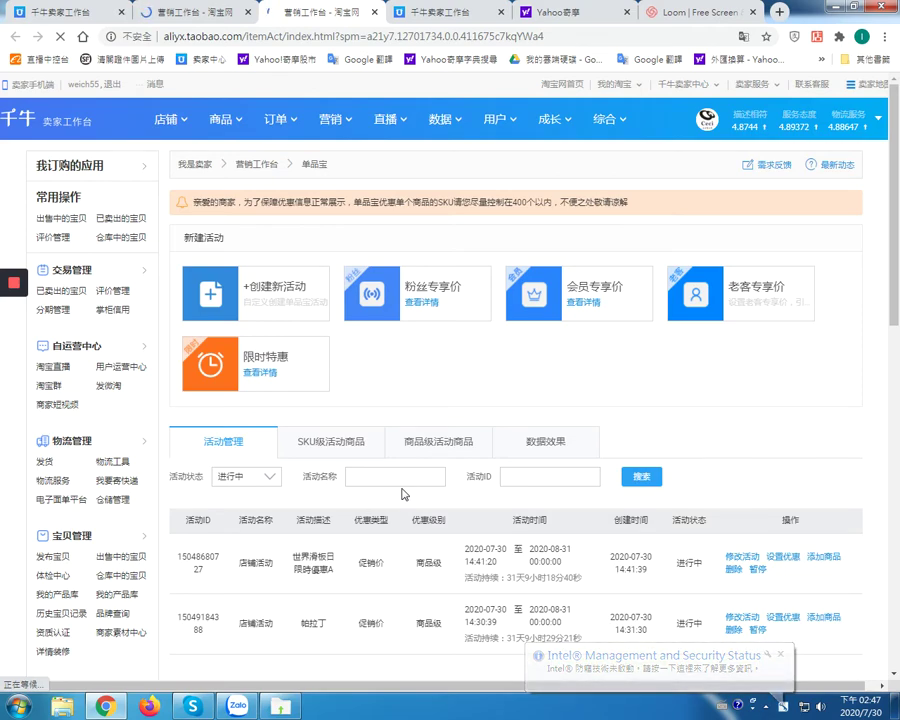
# Delete the ongoing activity described as 世界滑板日限時優惠A and confirm the deletion
pyautogui.scroll(-3, 413, 494)
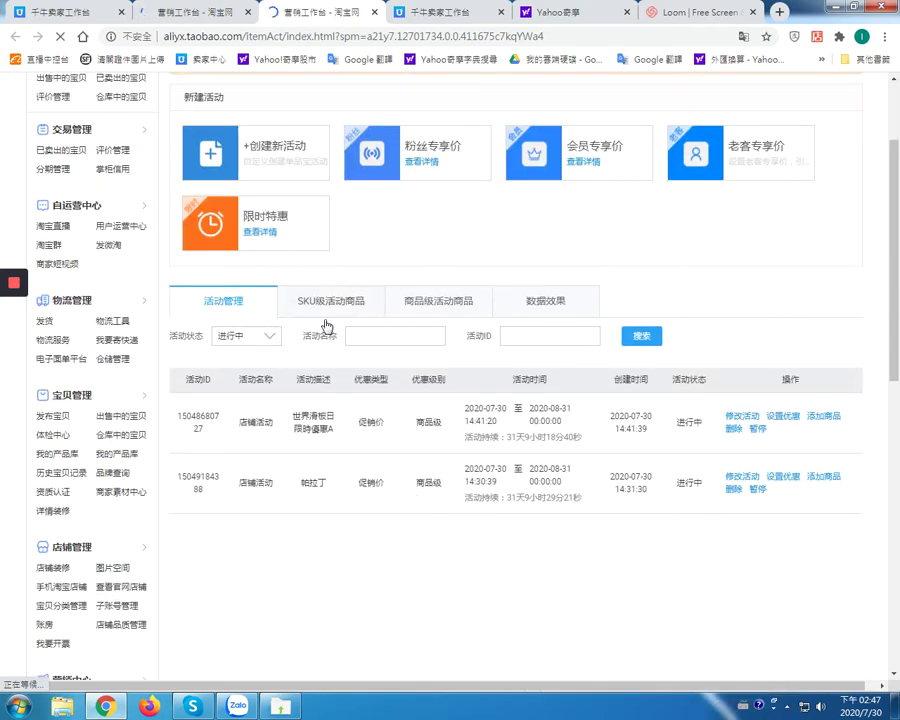
pyautogui.click(731, 490)
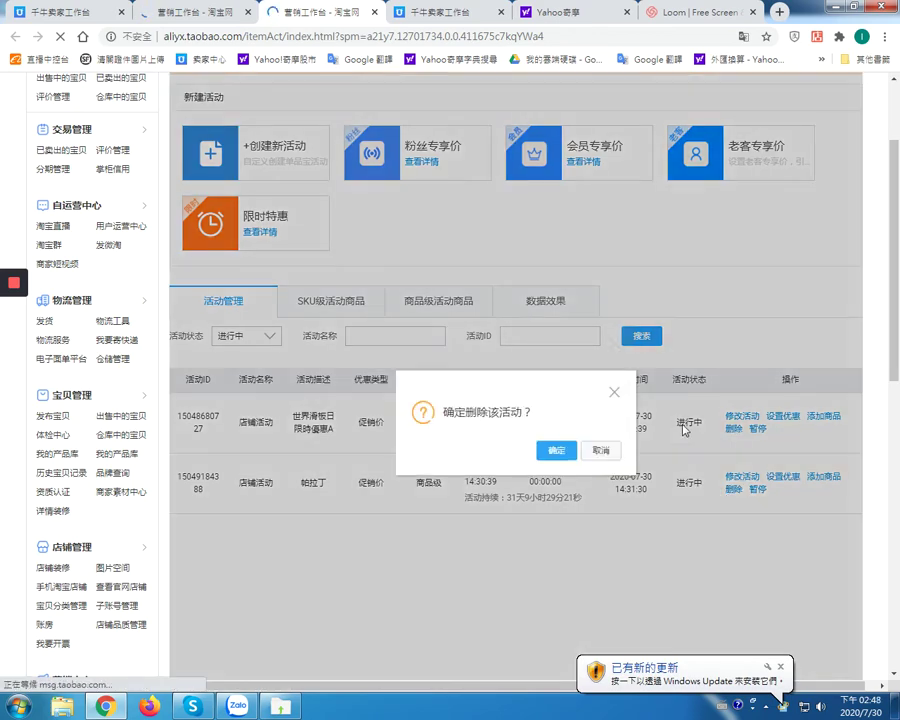
pyautogui.click(560, 454)
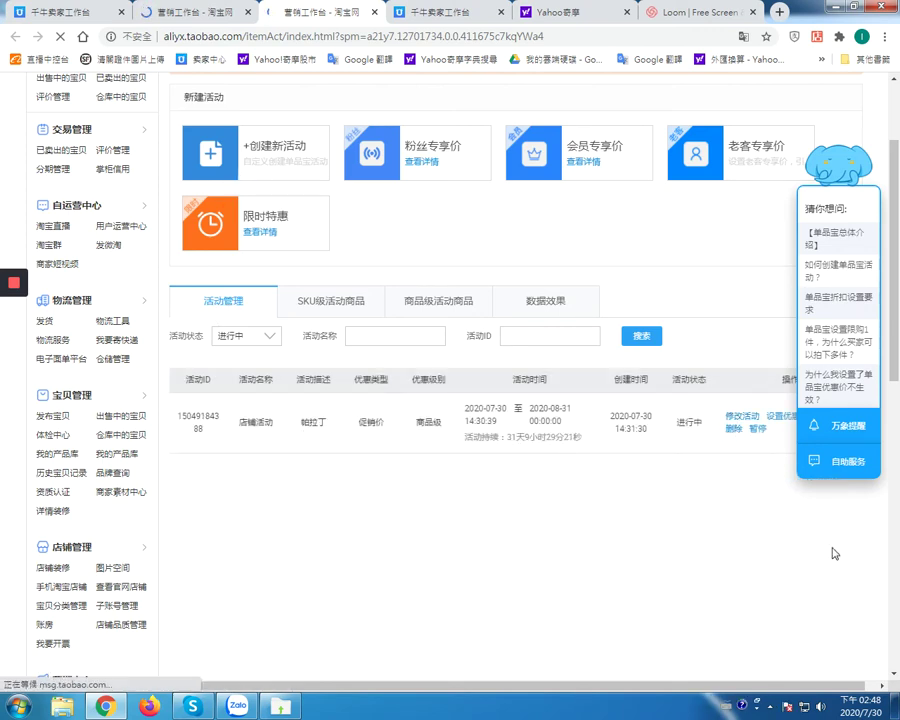
# Open the 帕拉丁 activity for modification and change its everyday activity name to 夏季促销 from the seasonal category
pyautogui.click(741, 416)
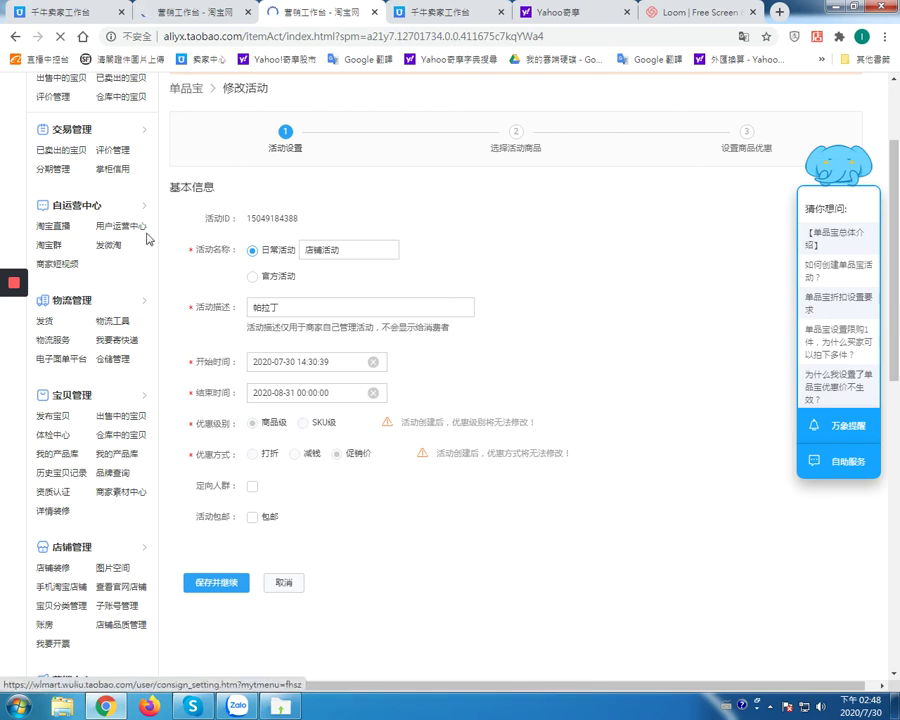
pyautogui.click(358, 251)
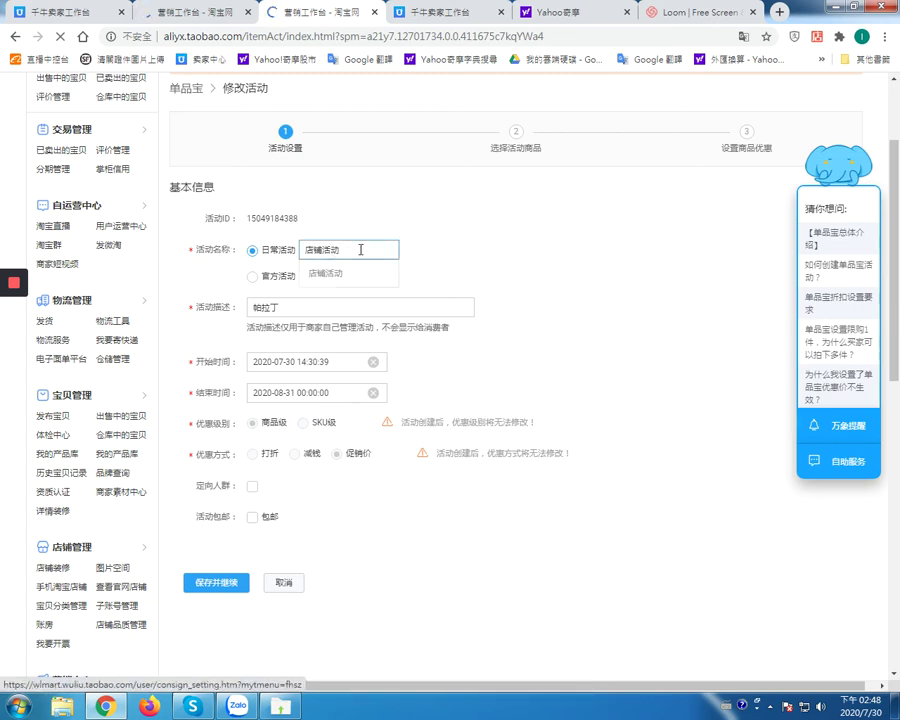
pyautogui.moveTo(360, 250); pyautogui.dragTo(246, 272)
pyautogui.press('BackSpace')
pyautogui.moveTo(344, 298)
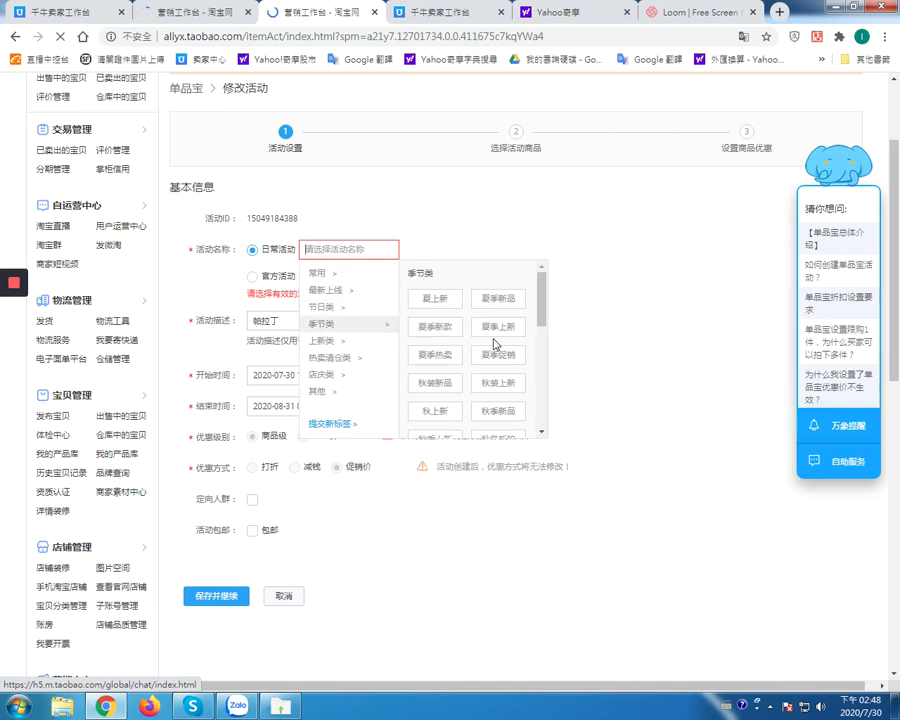
pyautogui.scroll(-2, 518, 401)
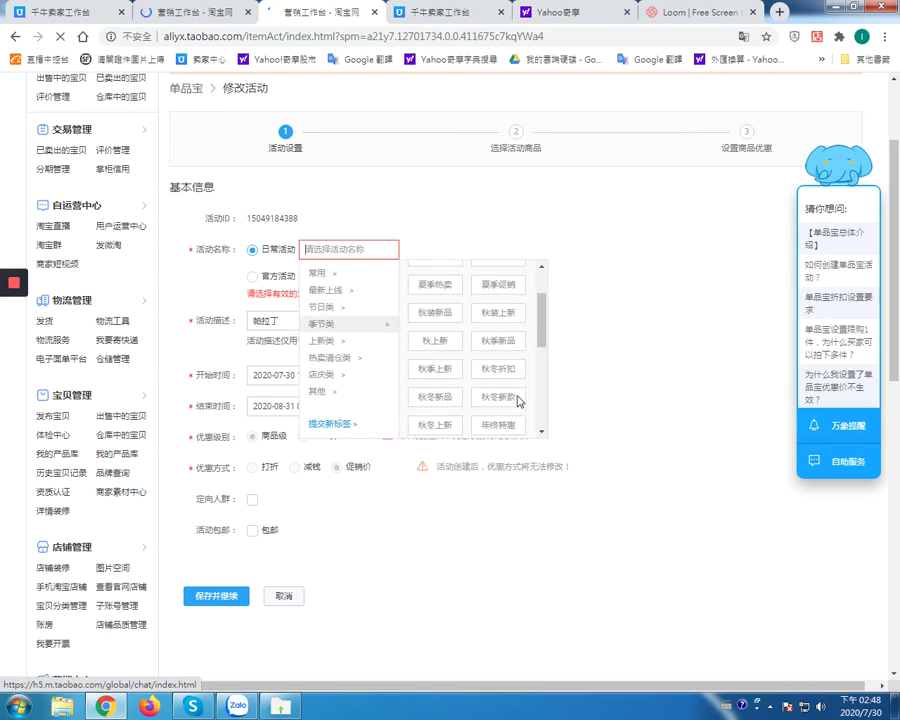
pyautogui.click(503, 286)
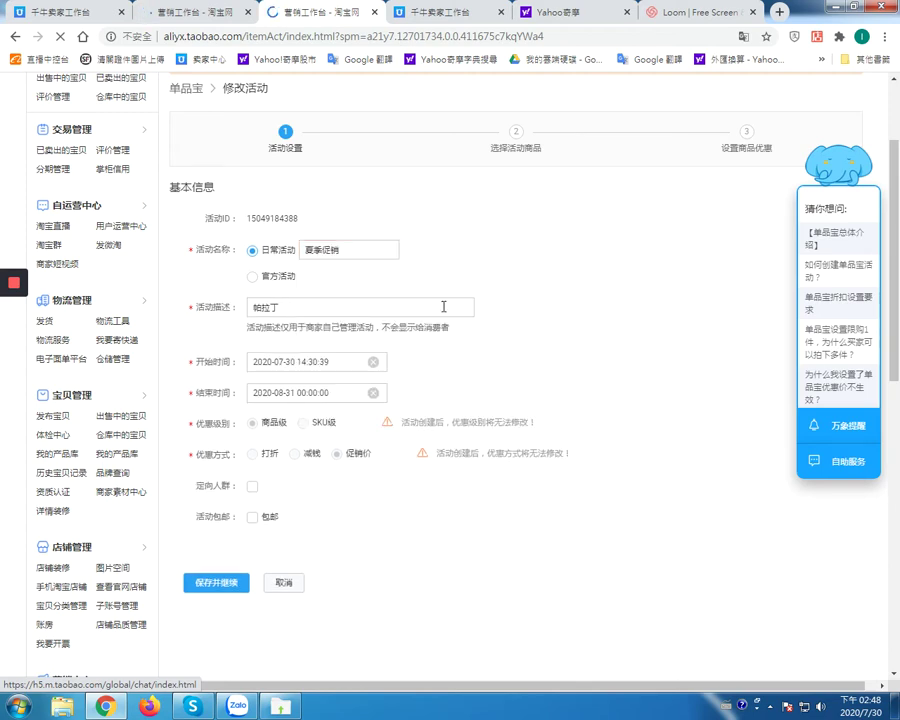
# Clear the activity name, browse the name categories, and choose the seasonal name 夏季促销 again
pyautogui.doubleClick(330, 251)
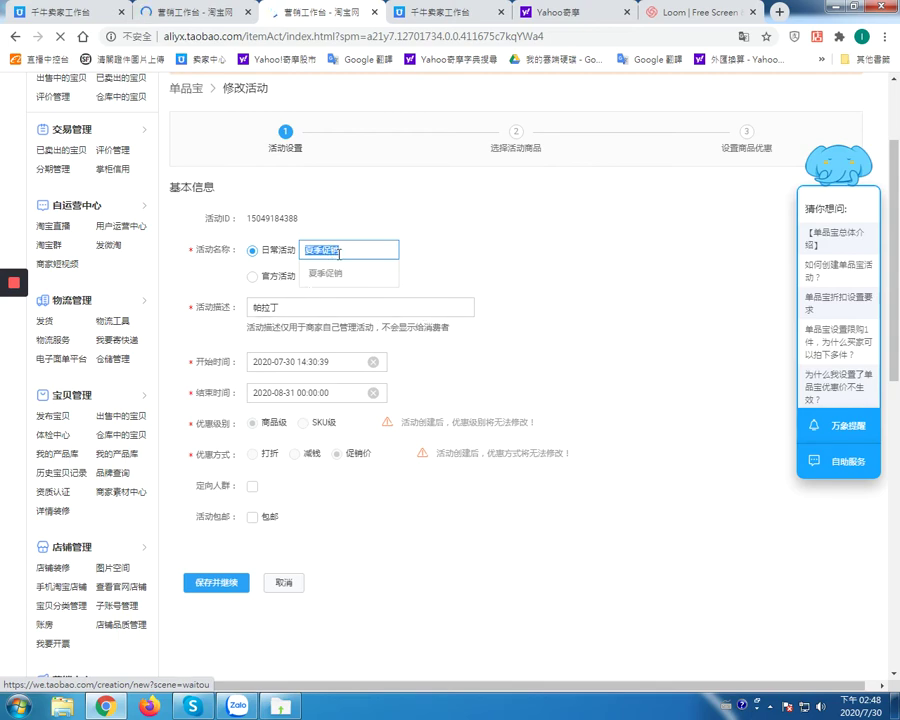
pyautogui.press('BackSpace')
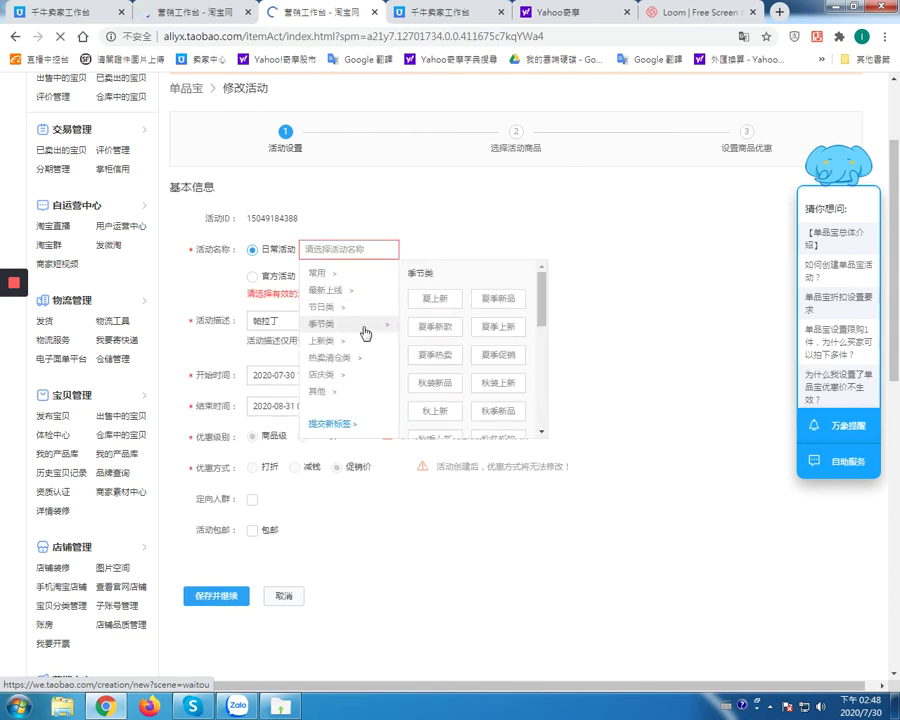
pyautogui.moveTo(372, 365)
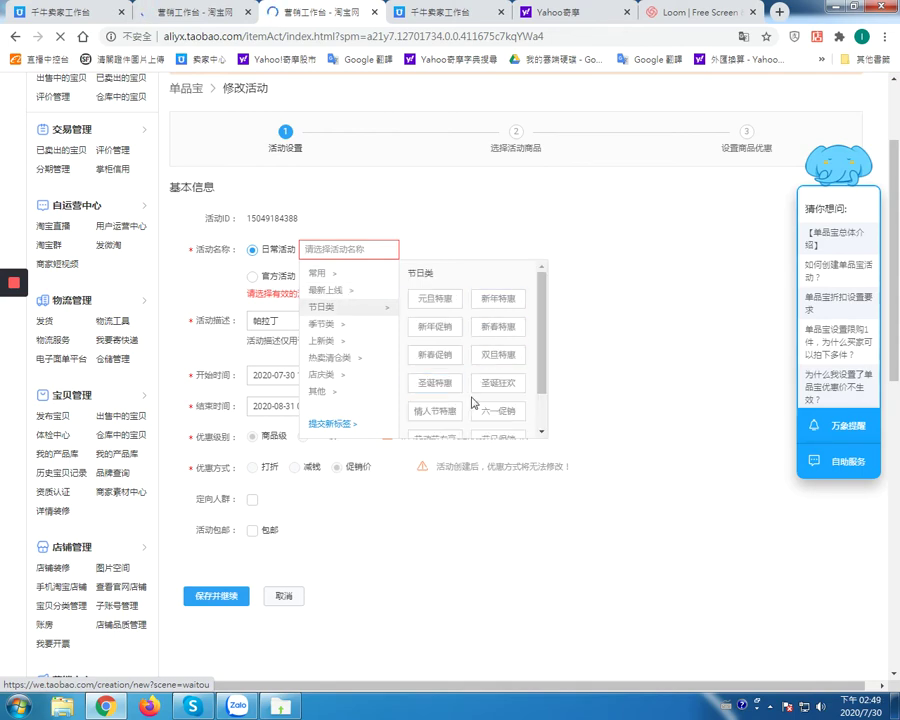
pyautogui.scroll(-1, 490, 413)
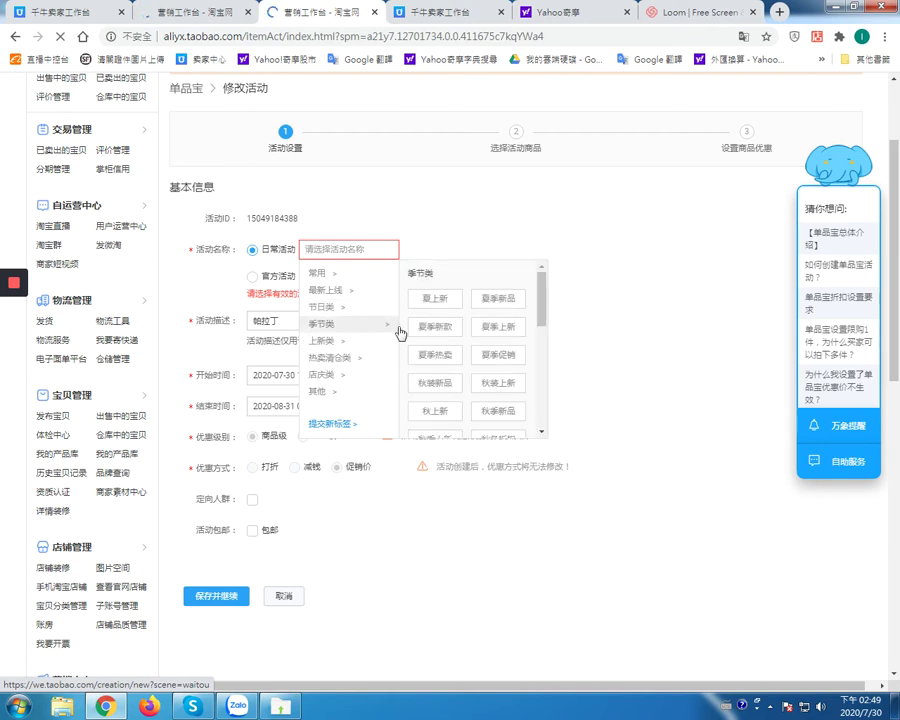
pyautogui.click(515, 368)
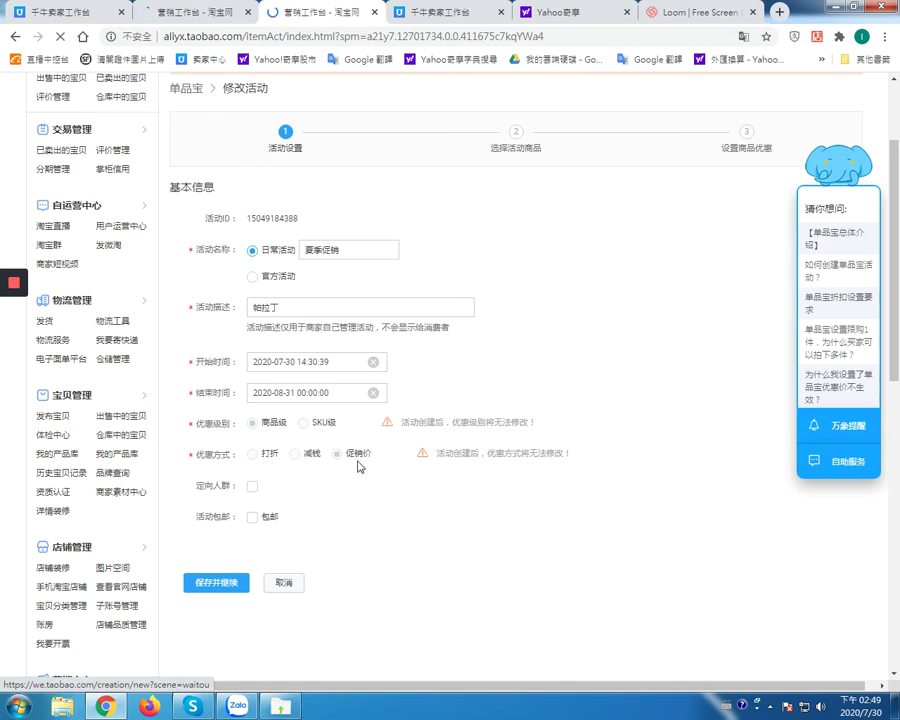
# Save the activity and, in its product discounts, set the promotional prices of shoes 76422, 76425 and 76424 to 690, 590 and 660
pyautogui.click(220, 581)
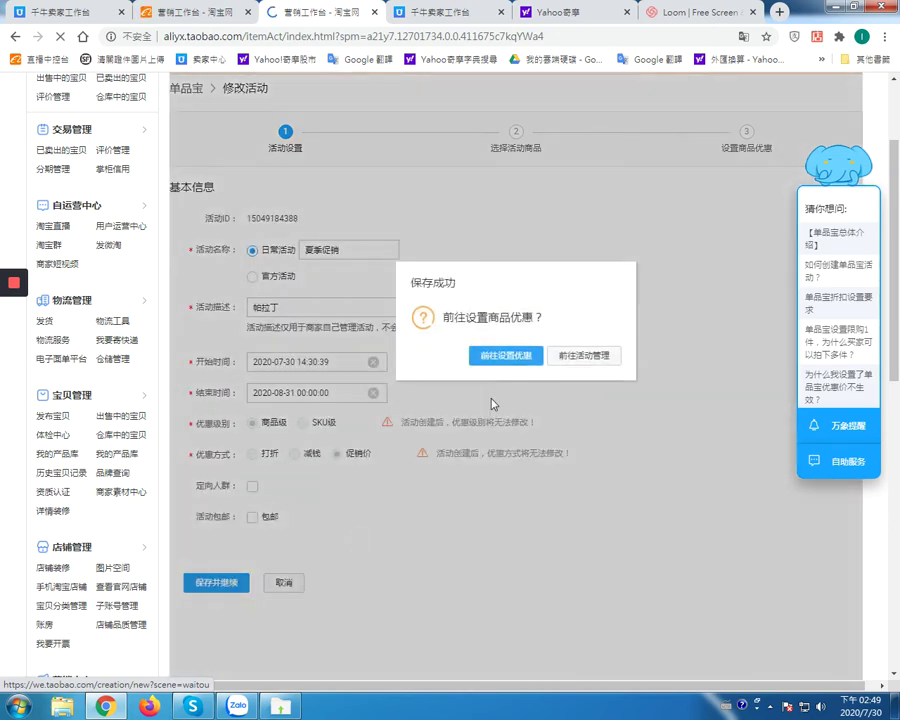
pyautogui.click(506, 355)
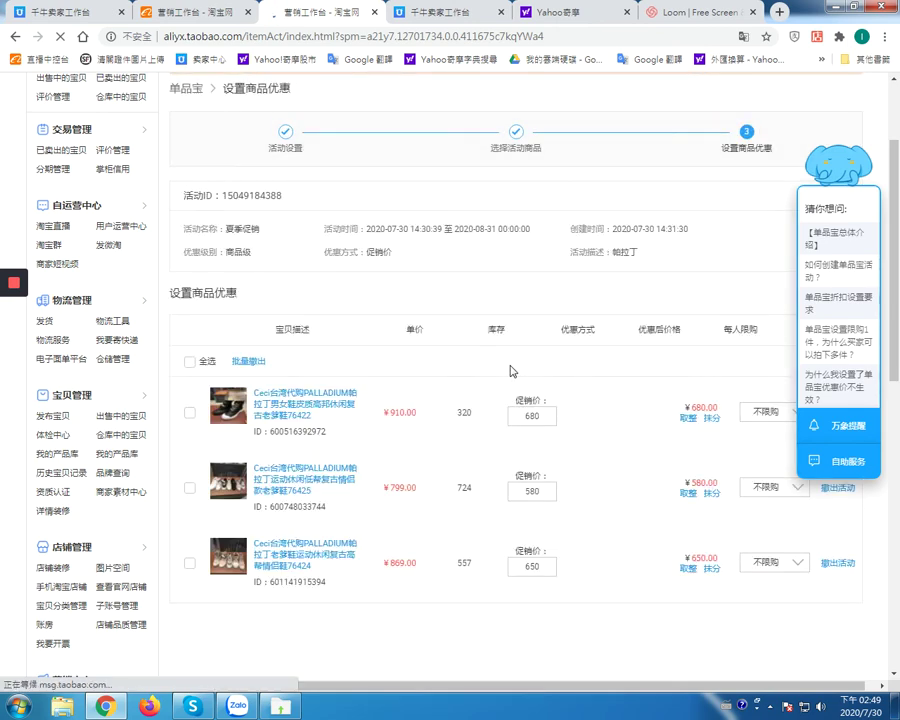
pyautogui.click(527, 416)
pyautogui.press('Delete')
pyautogui.write('9')
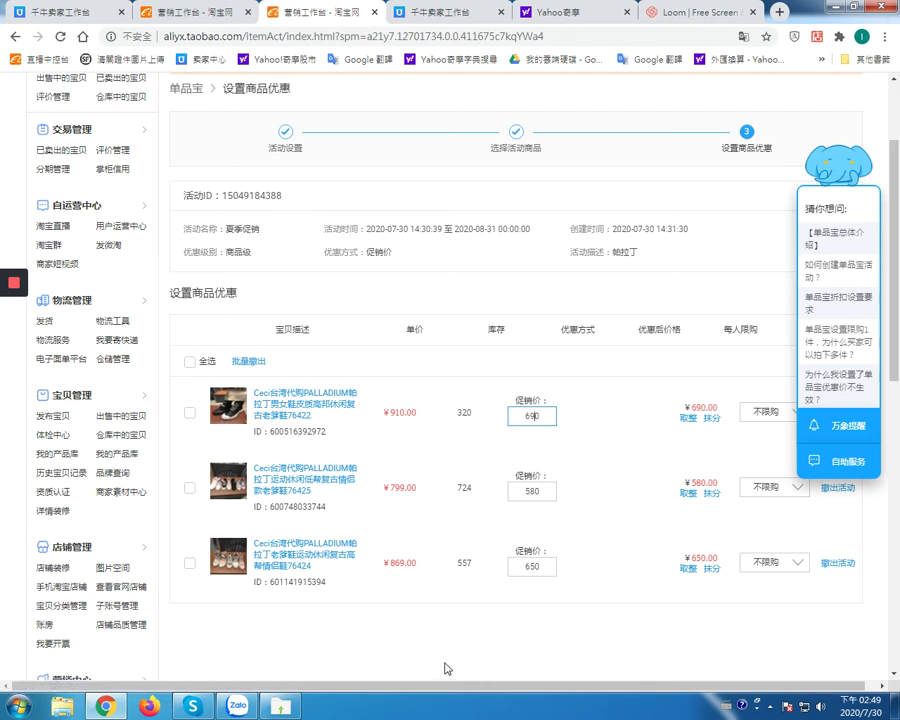
pyautogui.click(533, 493)
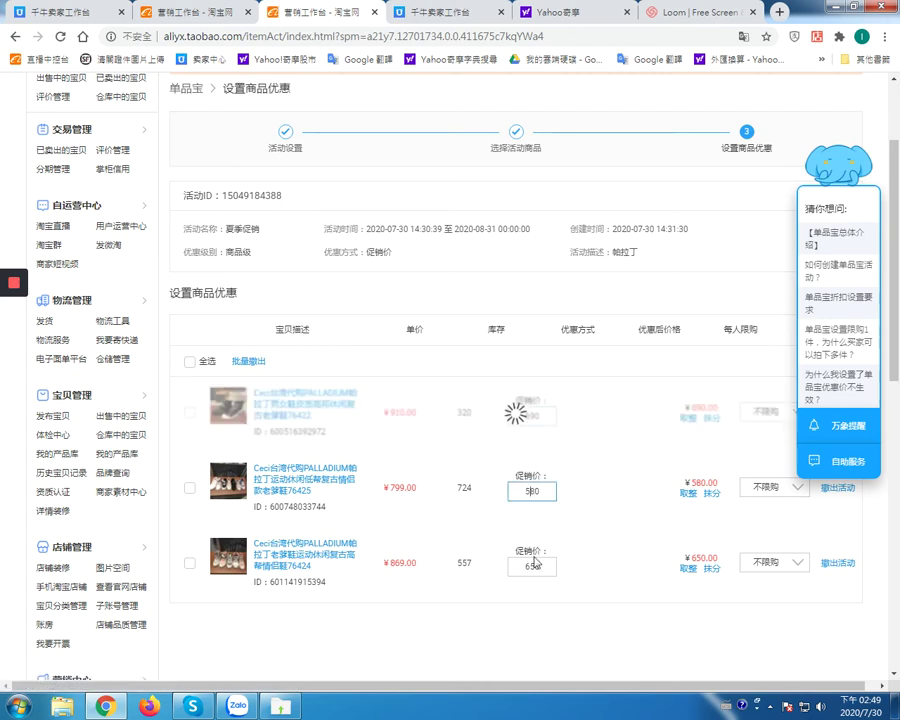
pyautogui.press('BackSpace')
pyautogui.write('9')
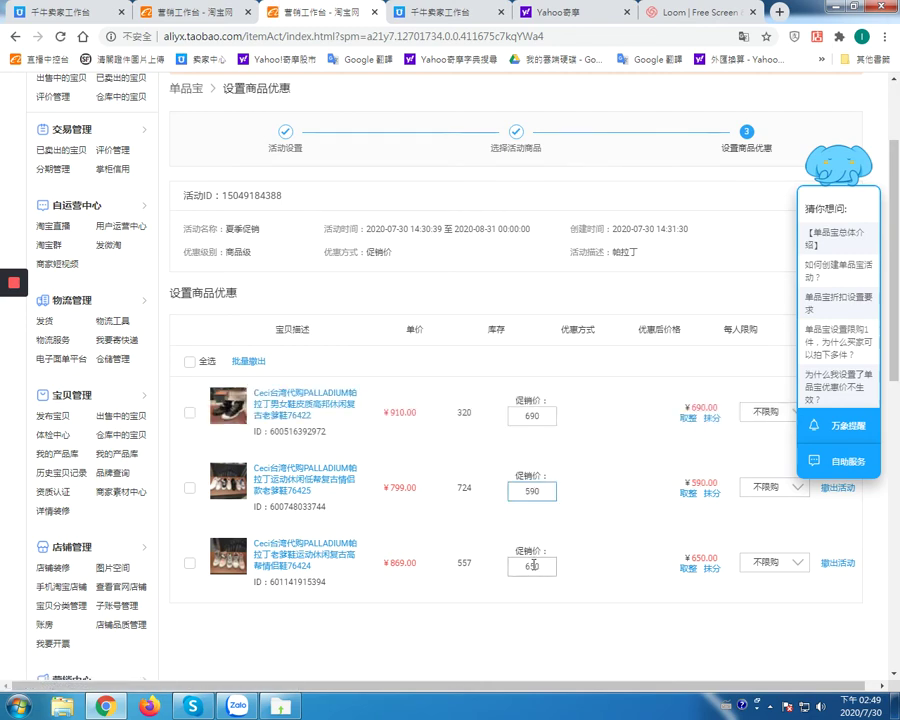
pyautogui.click(533, 565)
pyautogui.press('BackSpace')
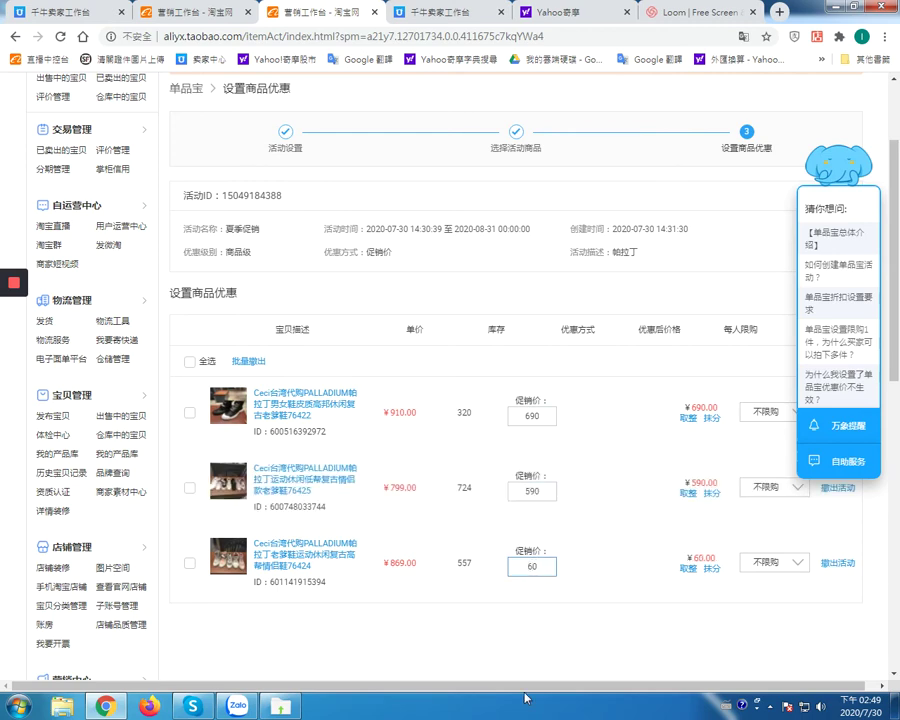
pyautogui.write('6')
# Move the floating assistant away from the product actions and select all products in the activity
pyautogui.moveTo(822, 178); pyautogui.dragTo(48, 292)
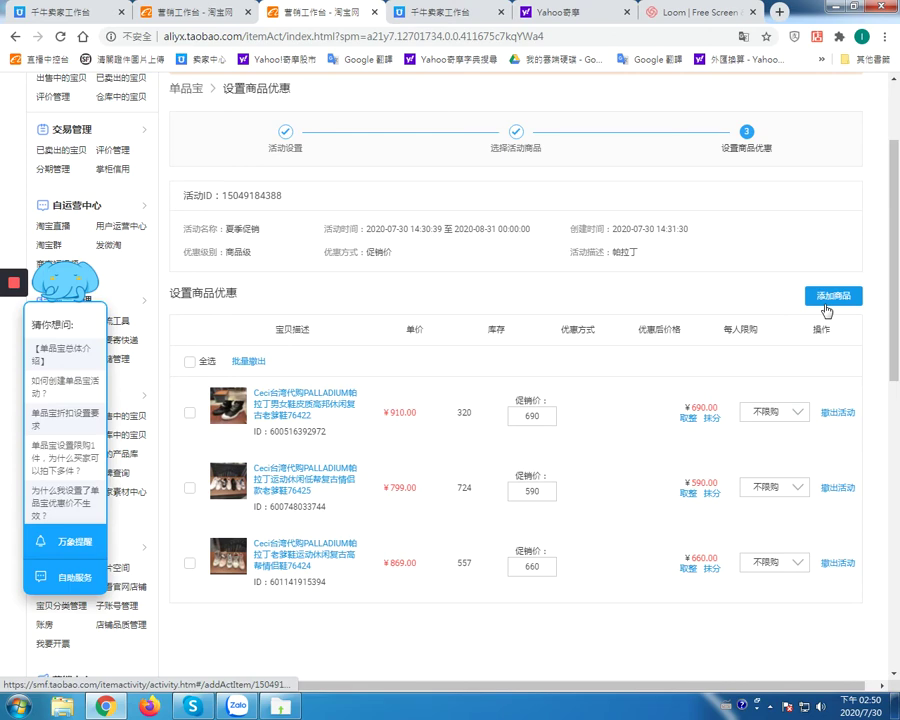
pyautogui.click(191, 362)
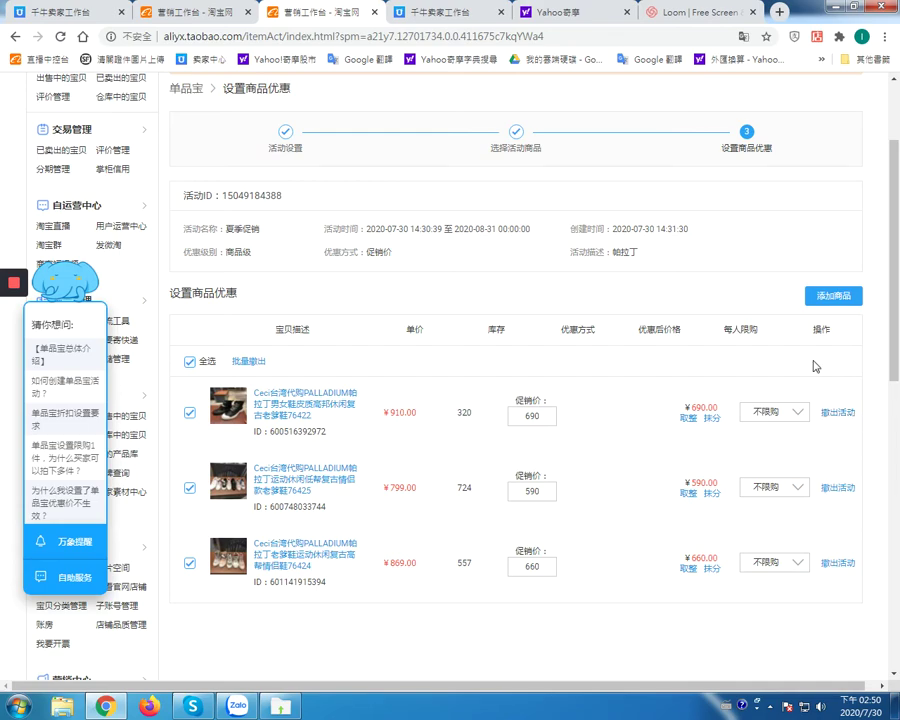
# Examine the product discount page, from the activity details and product list to the page end
pyautogui.scroll(-3, 754, 430)
pyautogui.scroll(4, 755, 431)
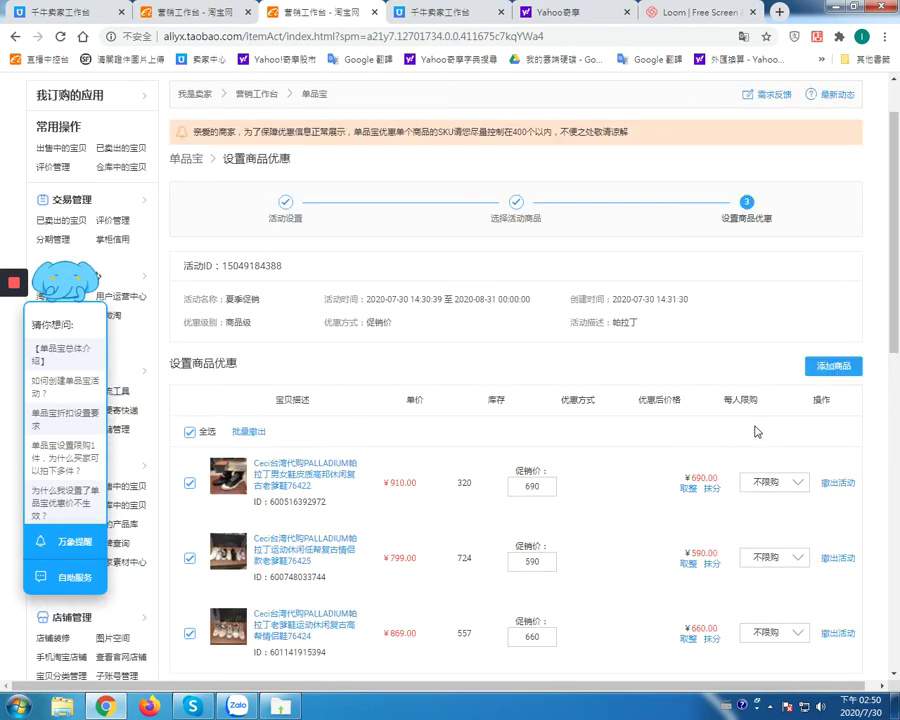
pyautogui.scroll(-10, 755, 431)
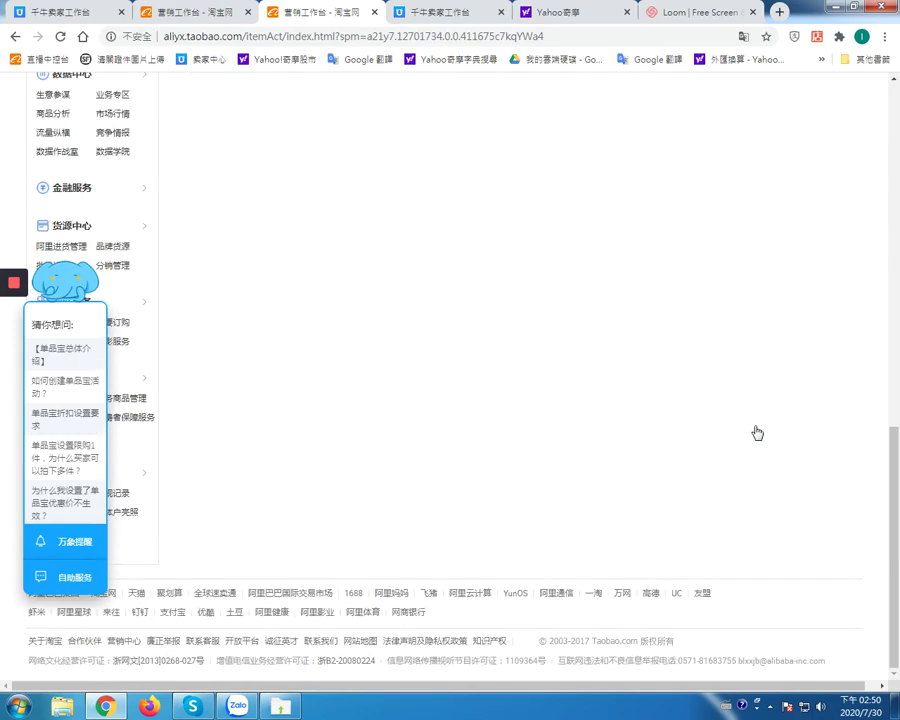
pyautogui.scroll(8, 757, 432)
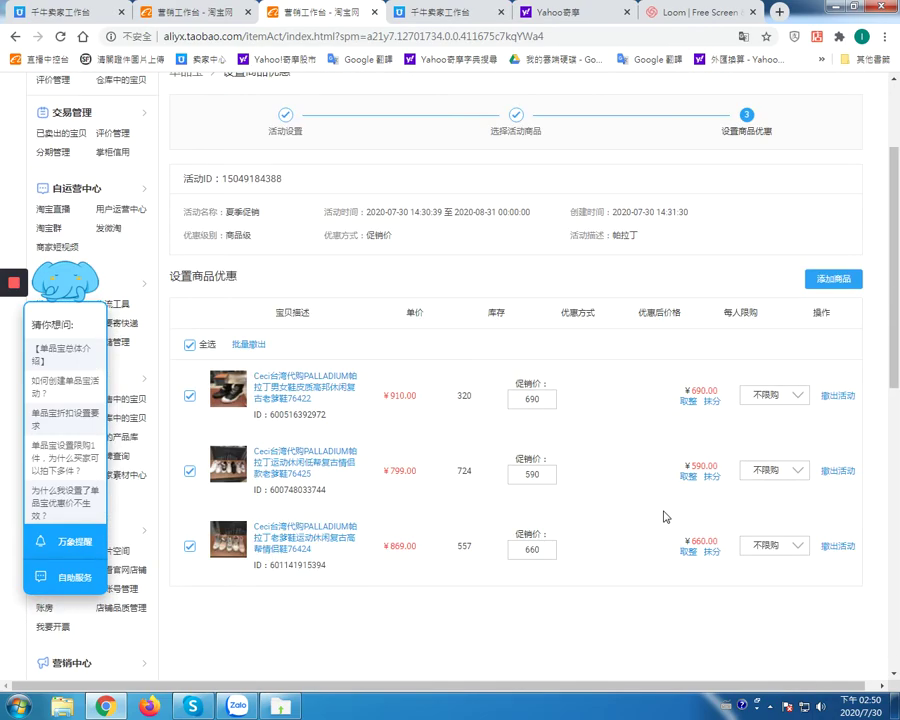
pyautogui.scroll(3, 650, 512)
pyautogui.scroll(-4, 633, 503)
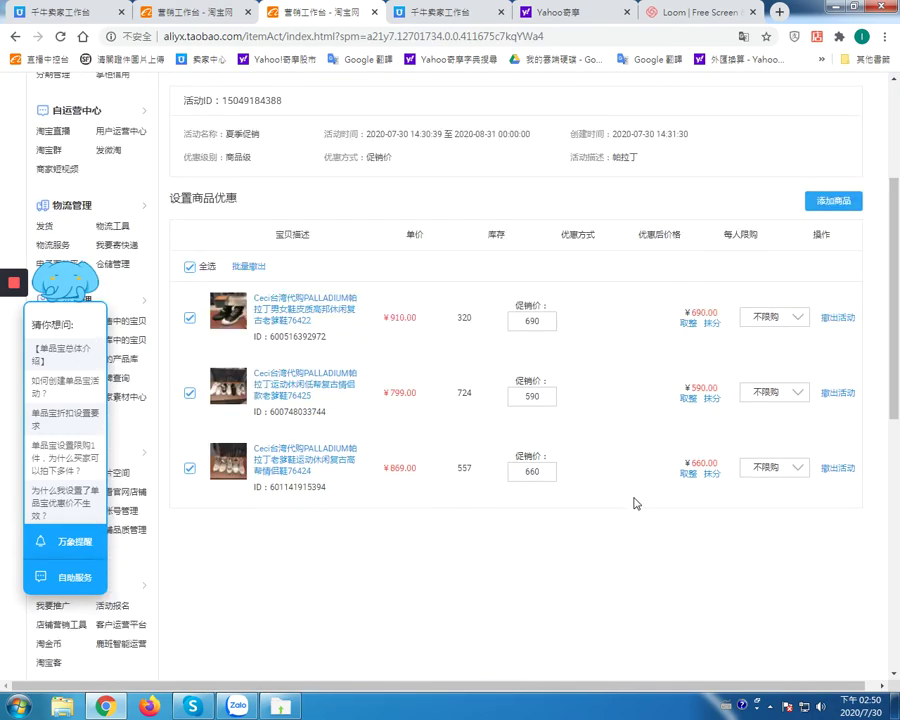
pyautogui.scroll(4, 633, 503)
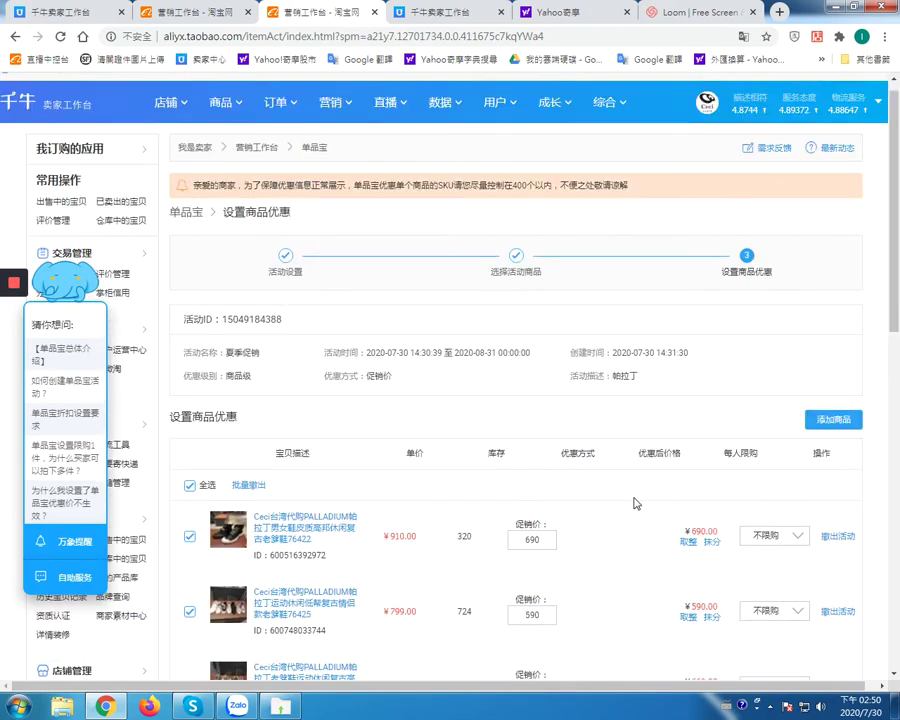
pyautogui.scroll(-2, 633, 503)
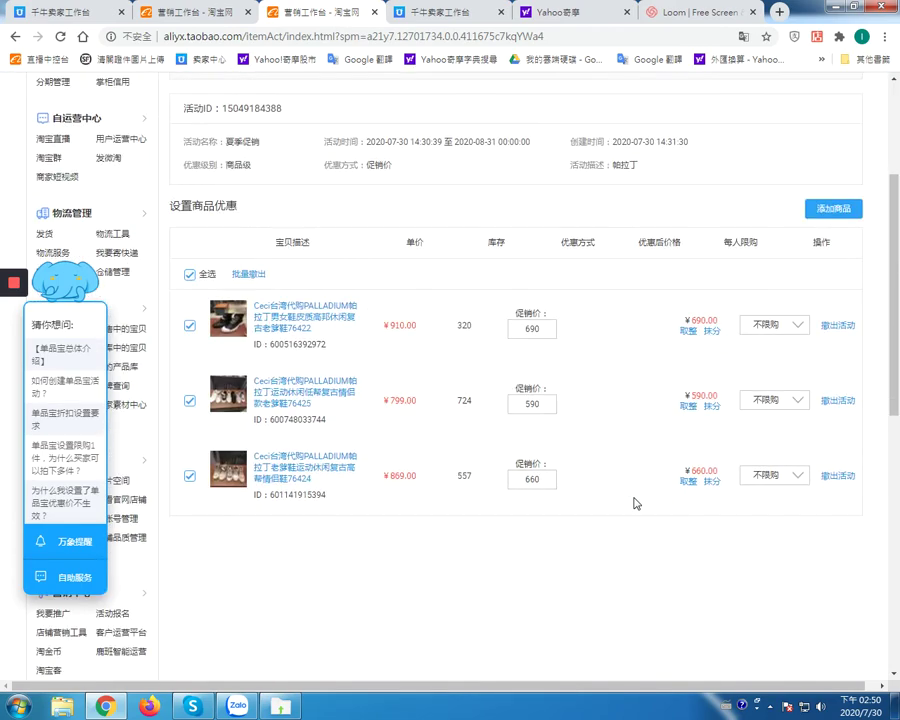
pyautogui.scroll(-1, 636, 503)
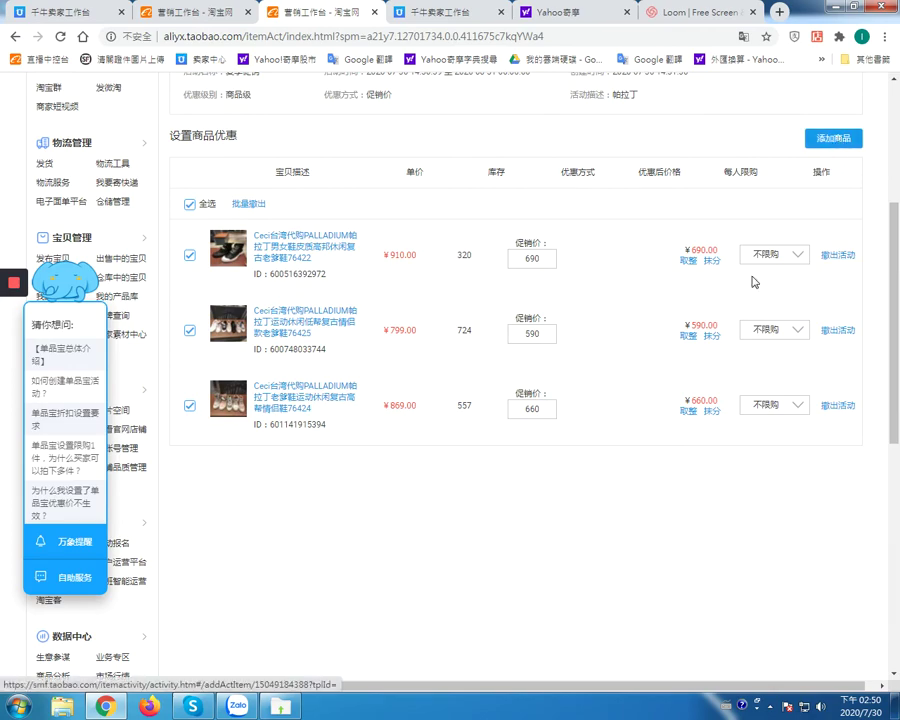
pyautogui.scroll(4, 640, 500)
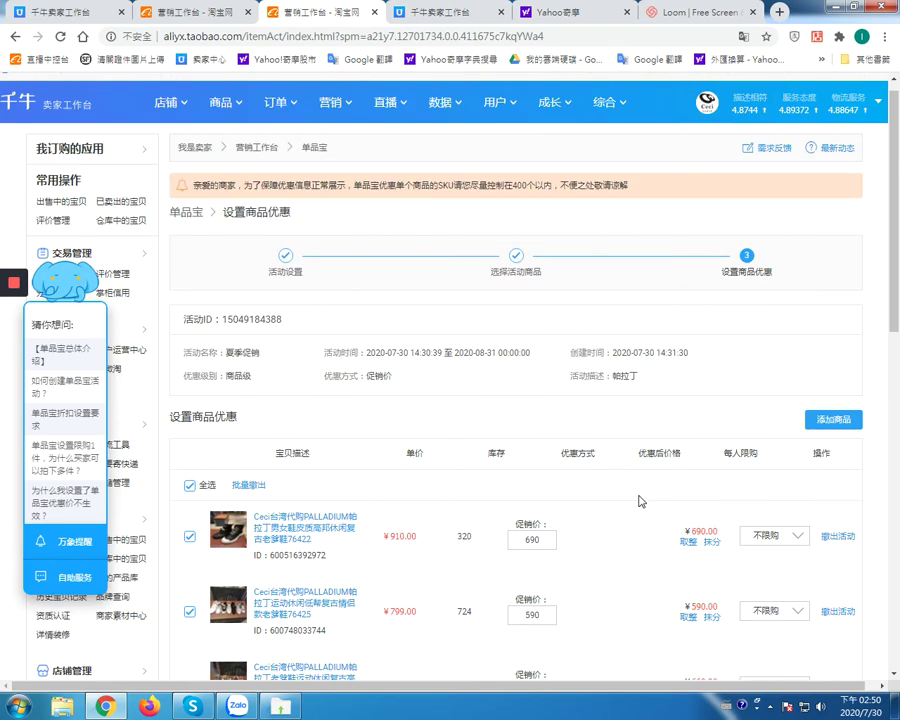
# Add the Tiger thermos MBR-H08G to the 夏季促销 activity's products and continue to its discount setup
pyautogui.click(833, 419)
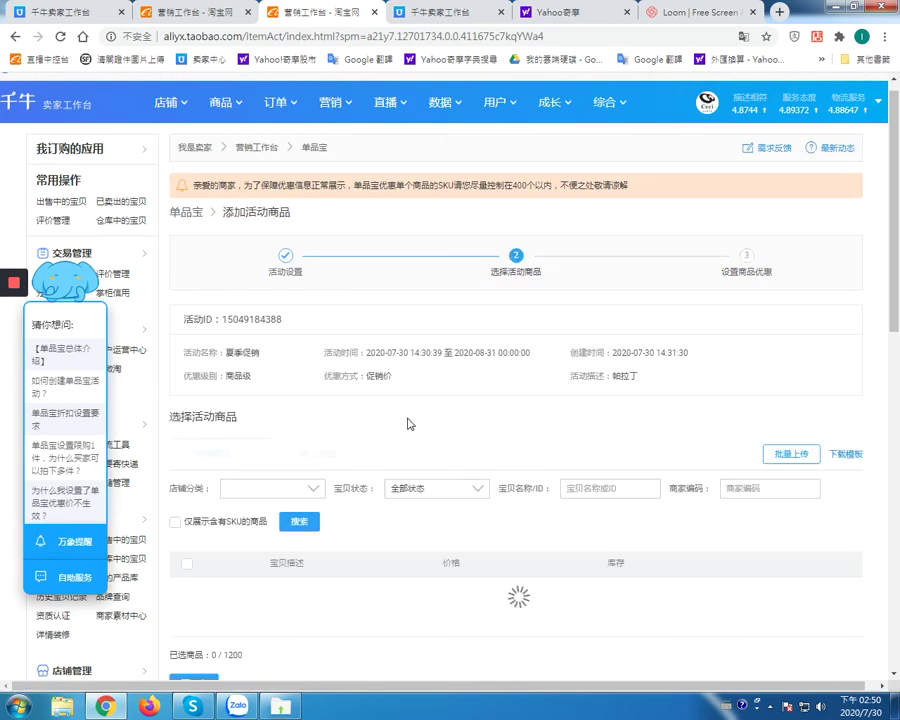
pyautogui.scroll(-2, 226, 555)
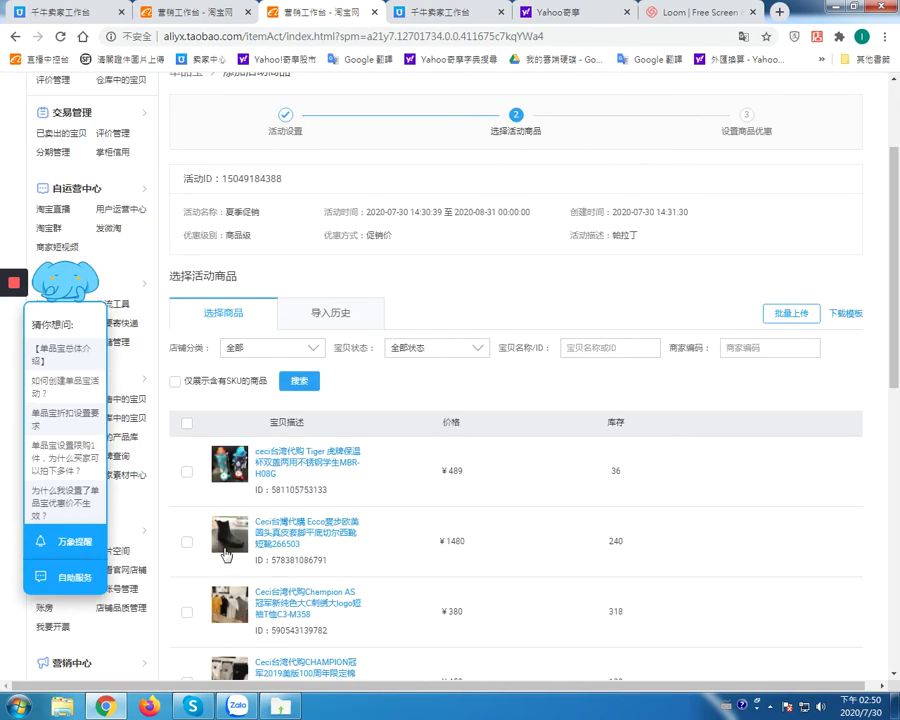
pyautogui.click(187, 471)
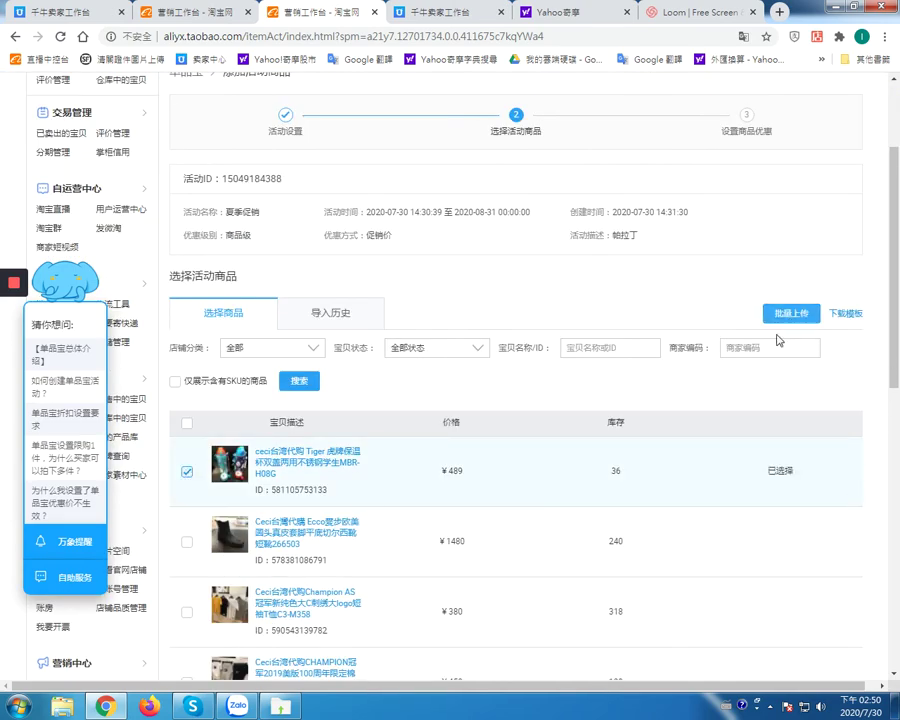
pyautogui.scroll(-1, 447, 560)
pyautogui.scroll(-6, 447, 560)
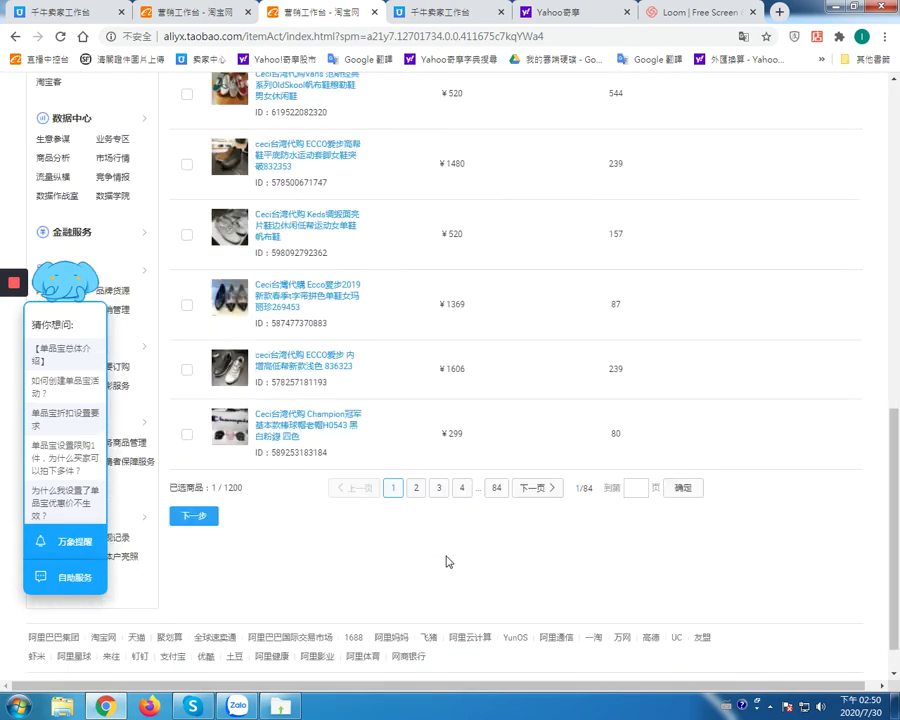
pyautogui.click(188, 474)
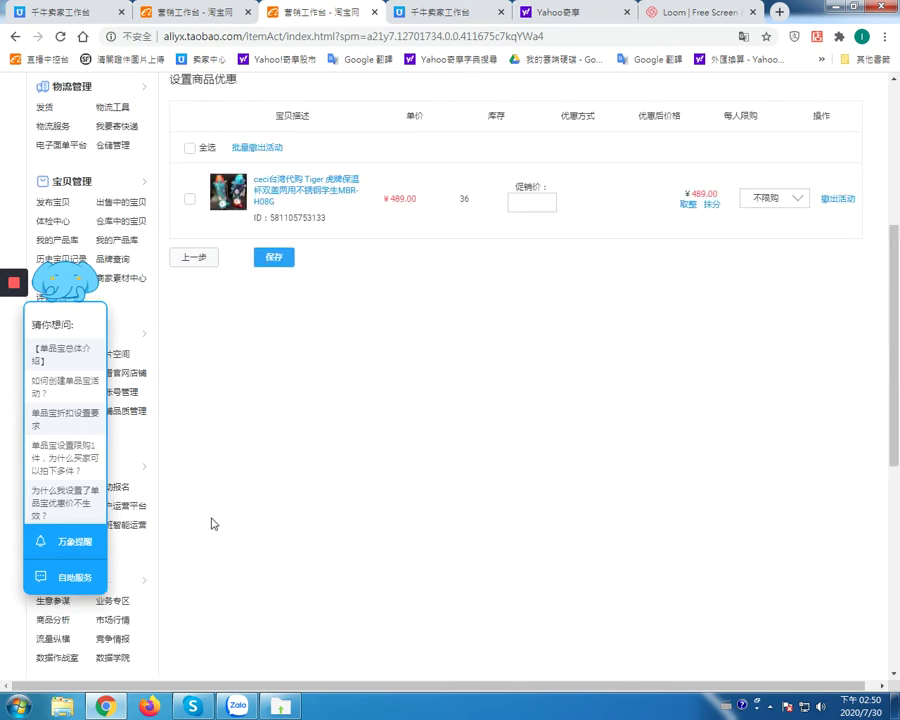
# Set the promotional price of the Tiger thermos MBR-H08G to 479 and save the product discount
pyautogui.click(541, 196)
pyautogui.write('479')
pyautogui.click(271, 258)
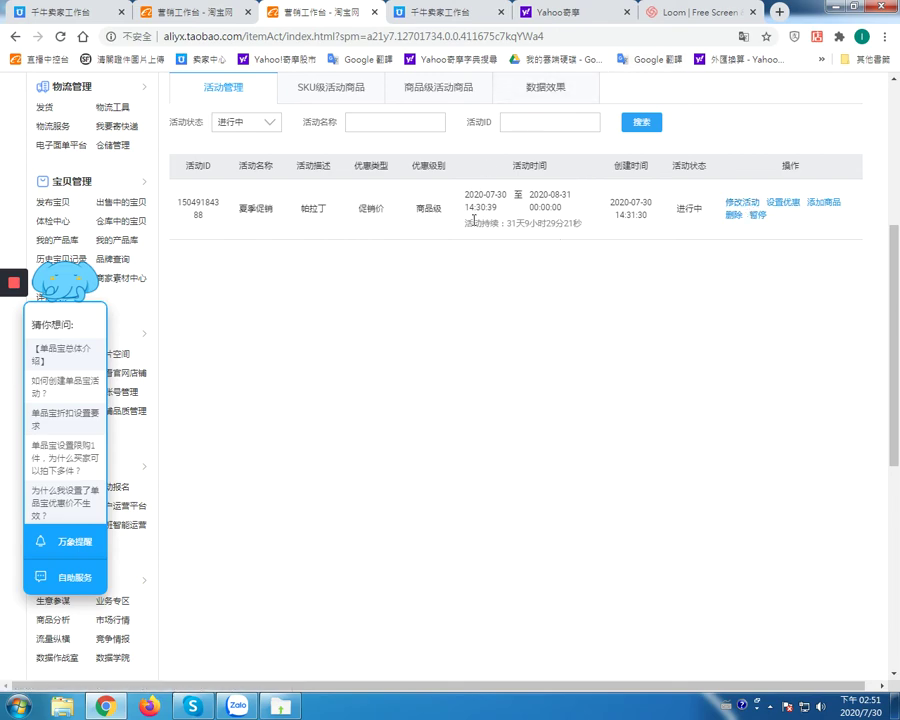
pyautogui.click(474, 14)
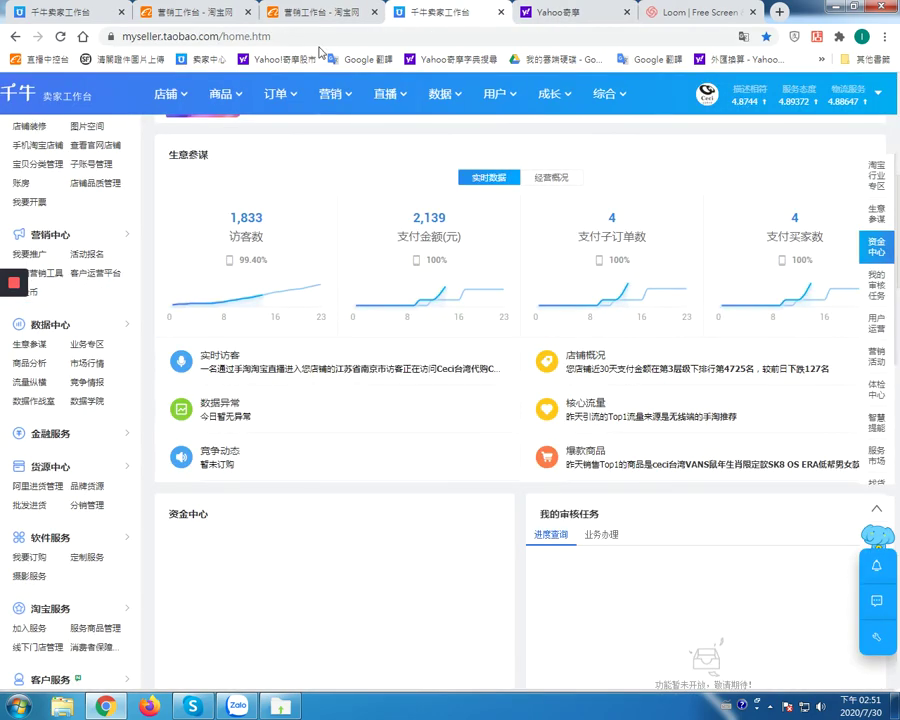
pyautogui.click(230, 12)
pyautogui.click(440, 8)
pyautogui.click(368, 12)
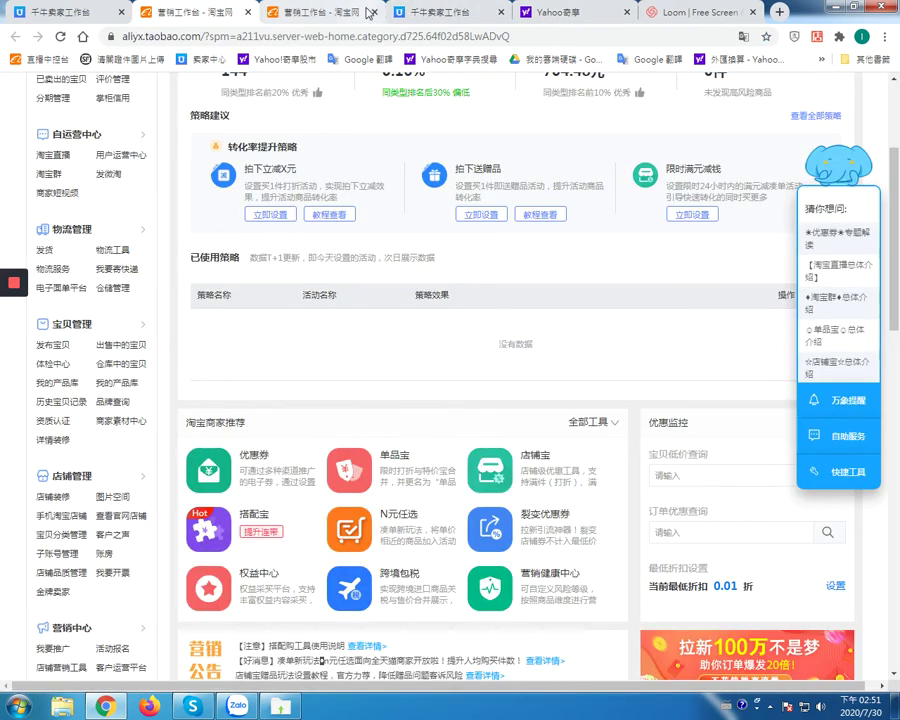
pyautogui.click(338, 11)
pyautogui.click(446, 11)
pyautogui.click(328, 11)
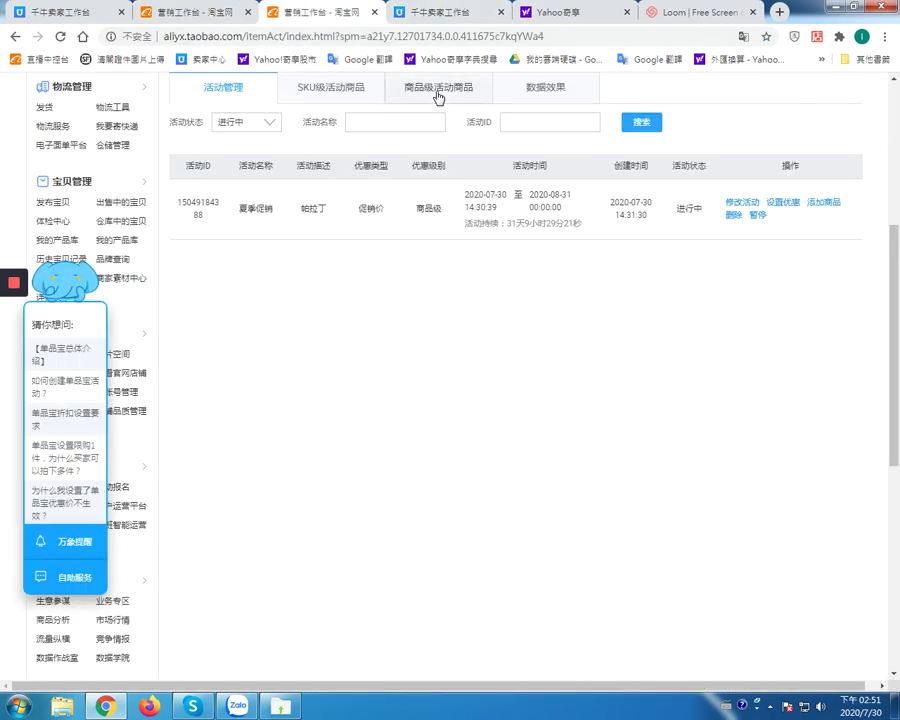
pyautogui.click(473, 8)
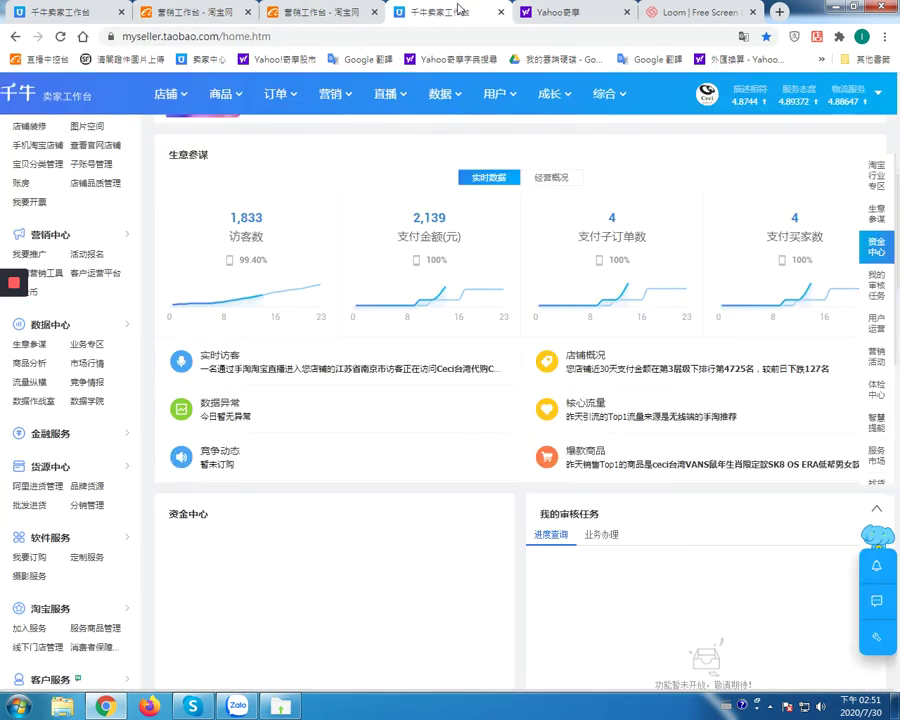
pyautogui.click(541, 12)
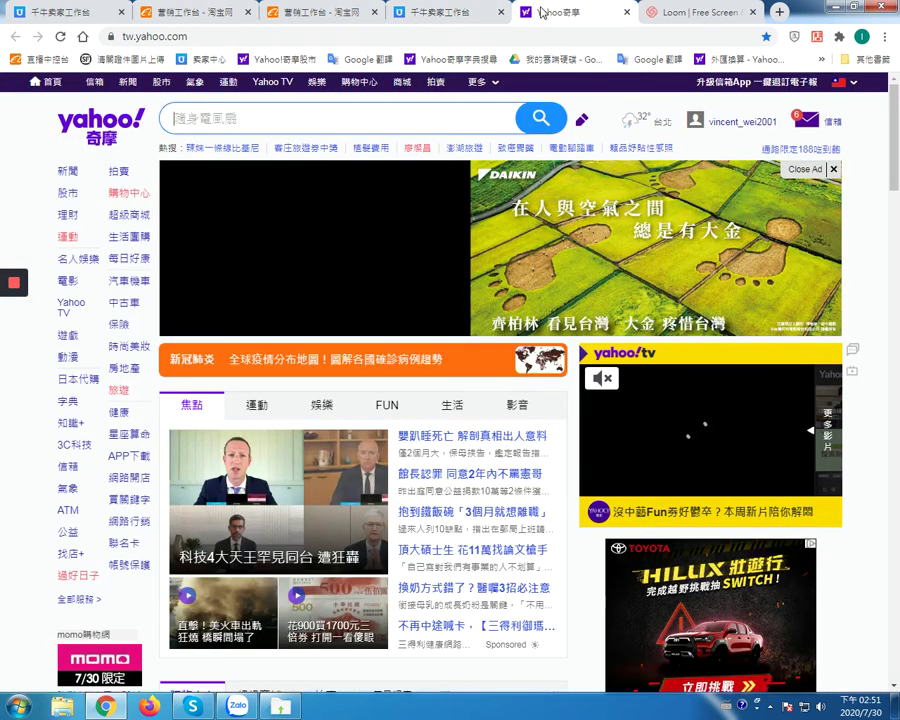
pyautogui.click(311, 14)
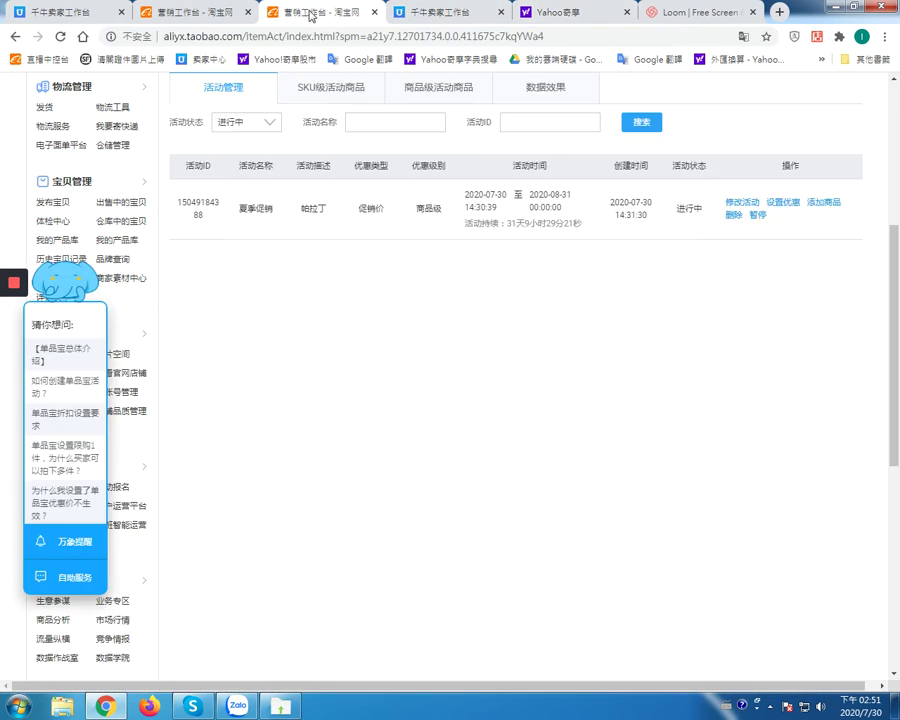
# Open the 夏季促销 activity for modification, save its settings and go on to its product discounts
pyautogui.click(749, 205)
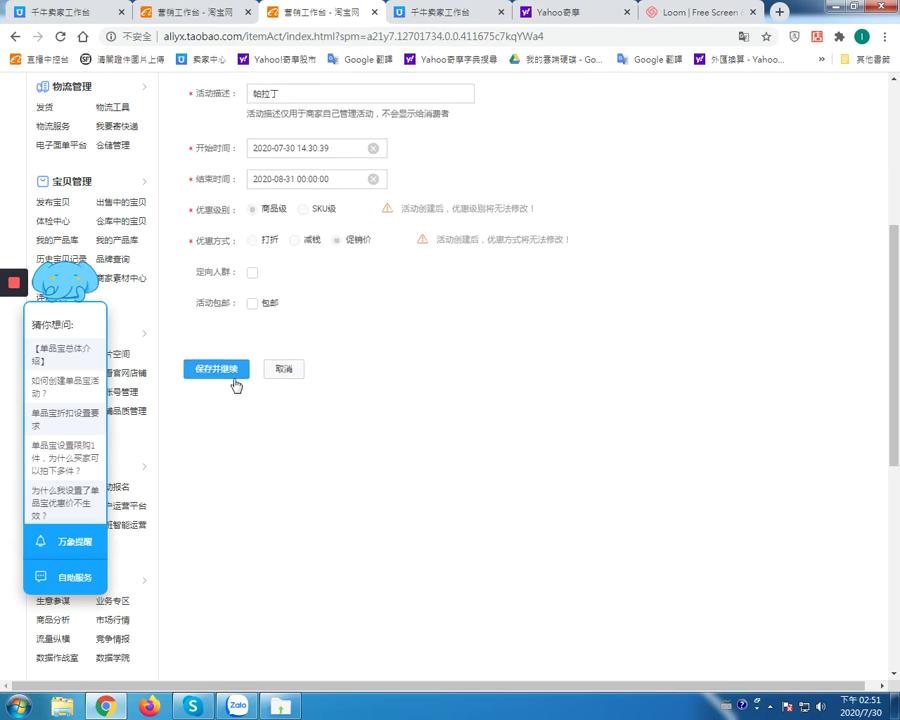
pyautogui.click(230, 378)
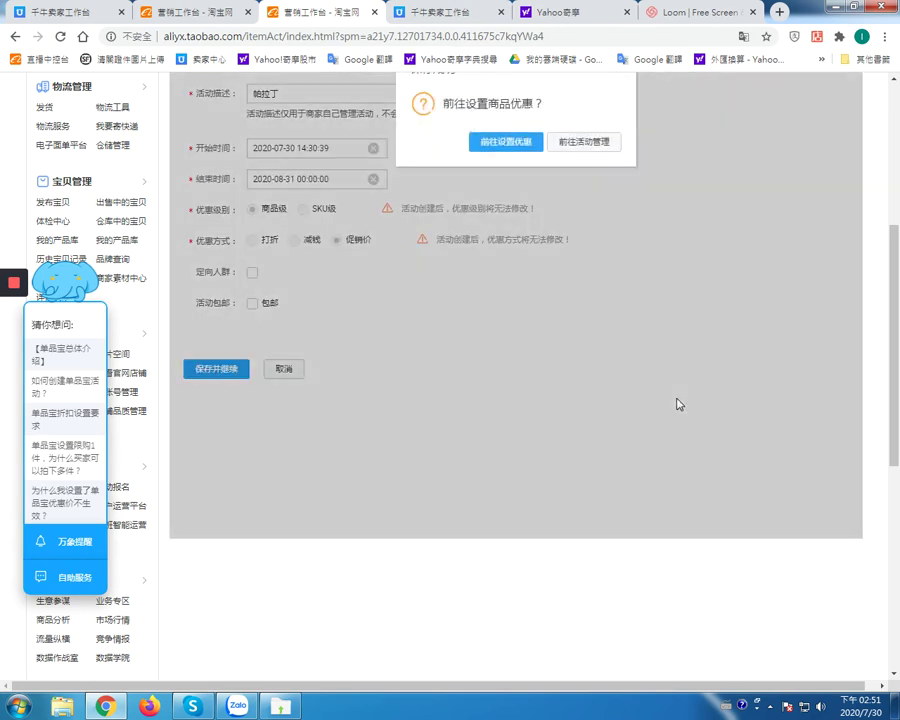
pyautogui.click(516, 140)
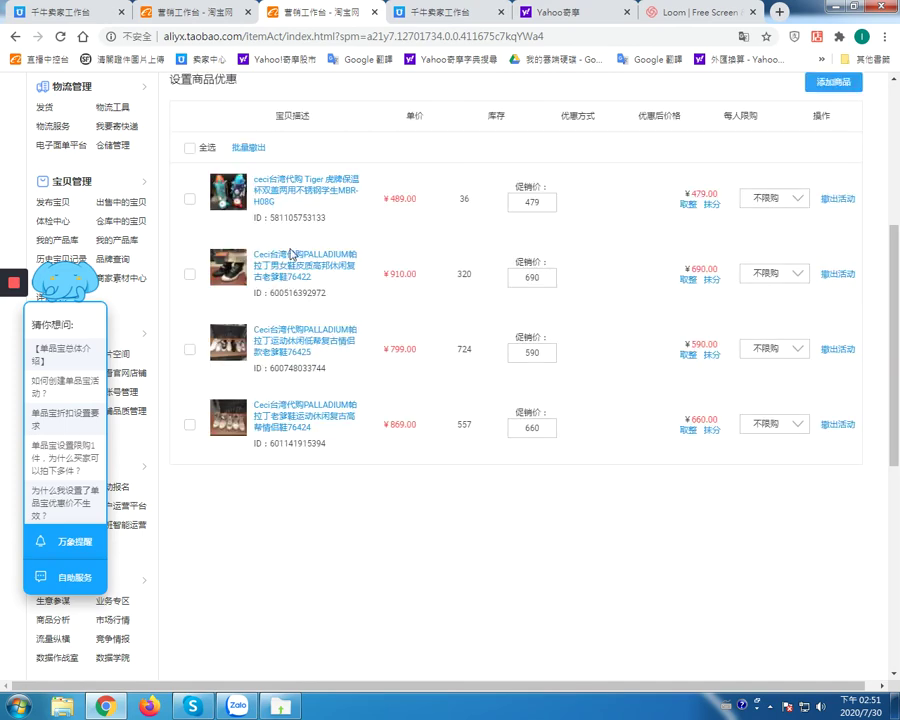
# Open the shop listing of shoes 76422 from the discount list and check its promotional price and activity label
pyautogui.click(290, 255)
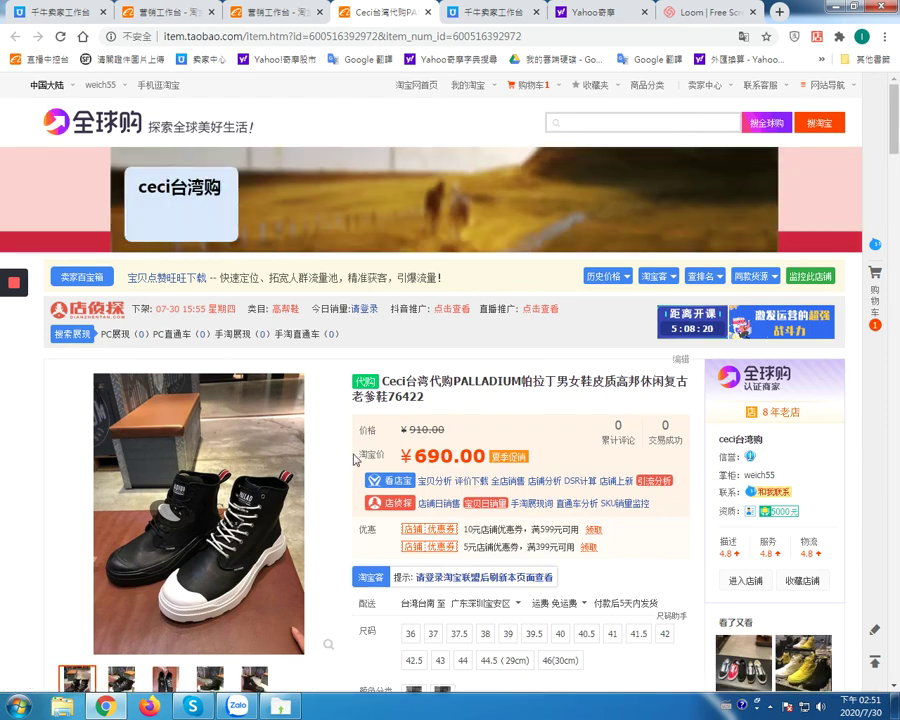
pyautogui.moveTo(367, 457); pyautogui.dragTo(560, 458)
pyautogui.click(560, 458)
# Review the store coupon conditions on the listing of shoes 76422 and compare them with the promotional price
pyautogui.scroll(-2, 558, 456)
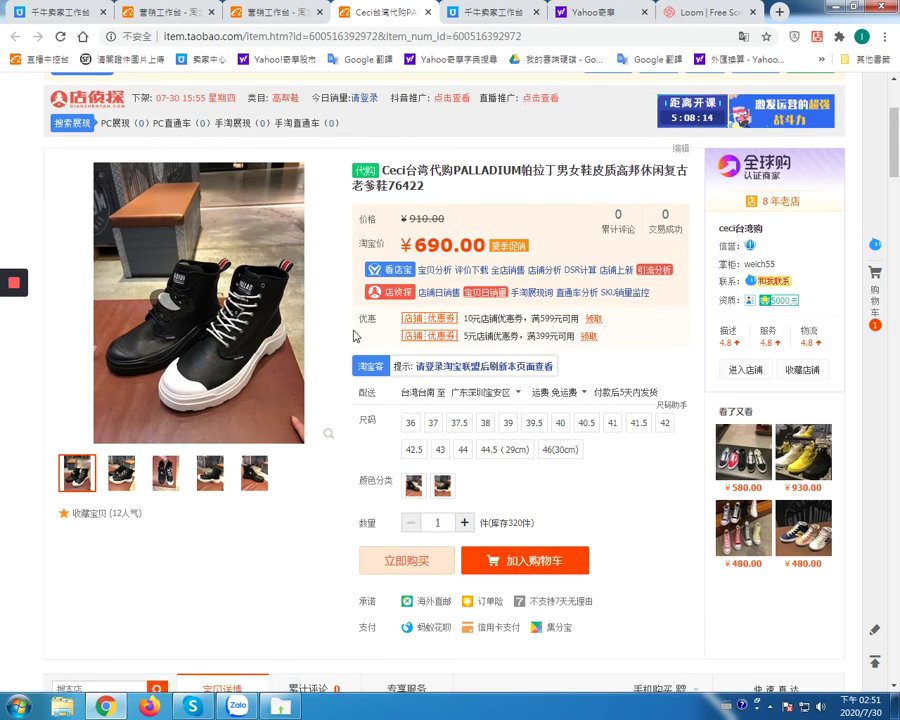
pyautogui.moveTo(467, 319); pyautogui.dragTo(570, 320)
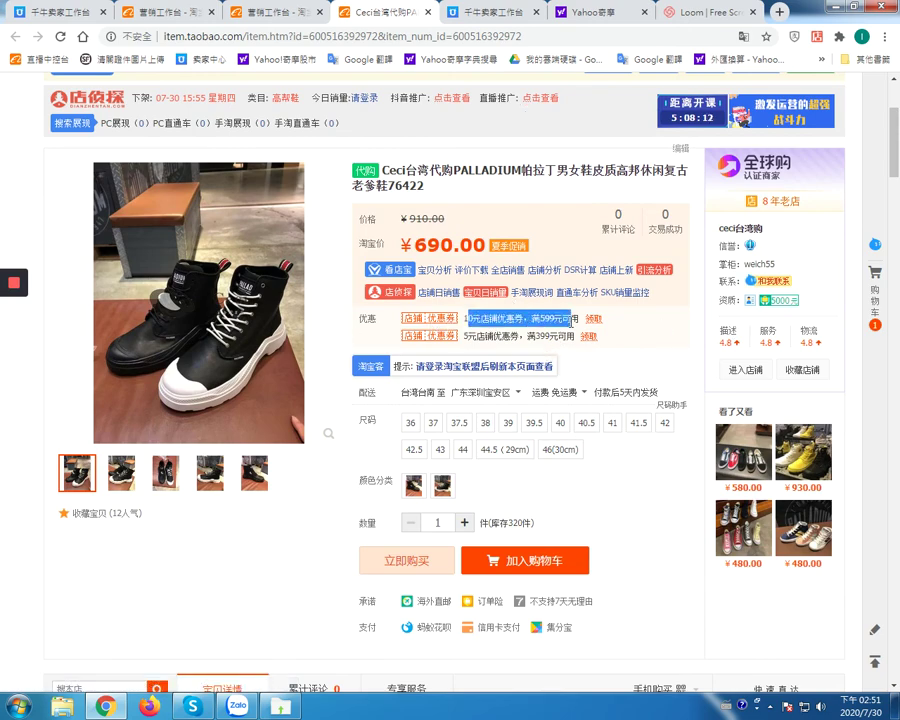
pyautogui.click(599, 468)
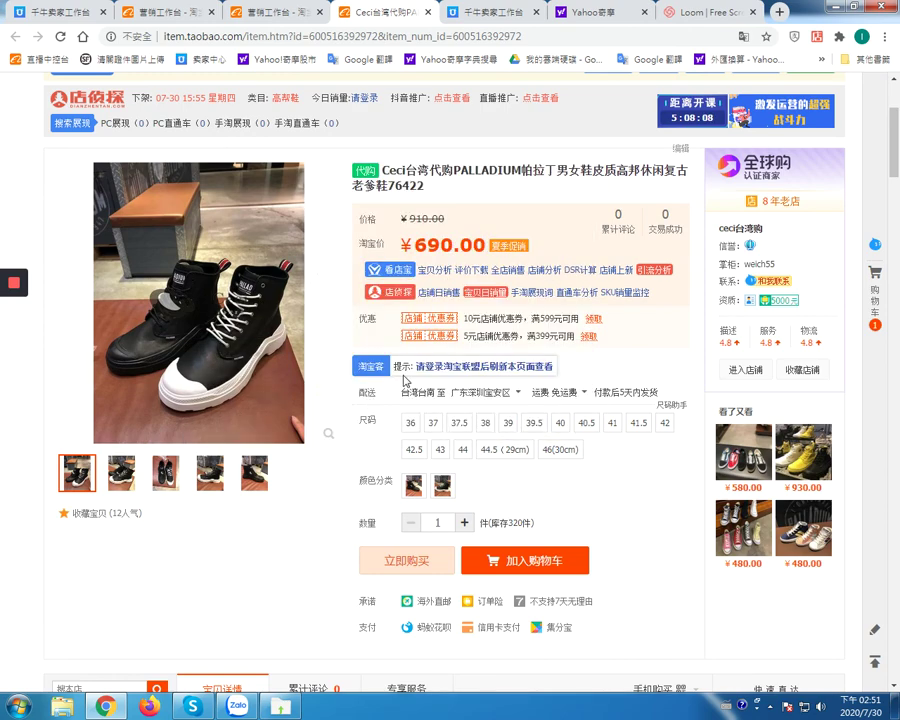
pyautogui.moveTo(400, 244); pyautogui.dragTo(487, 242)
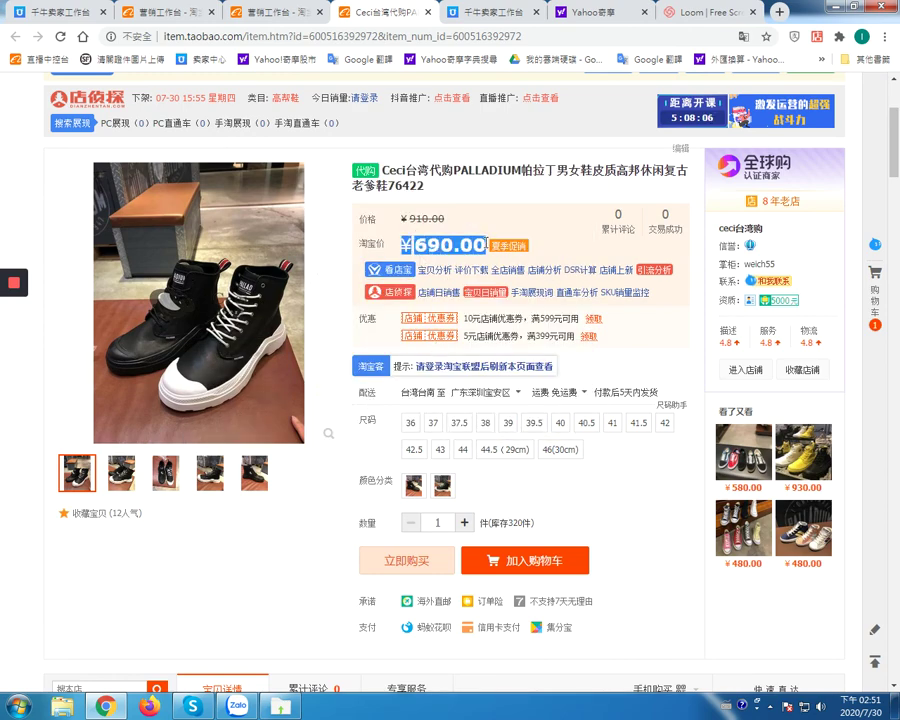
pyautogui.click(486, 243)
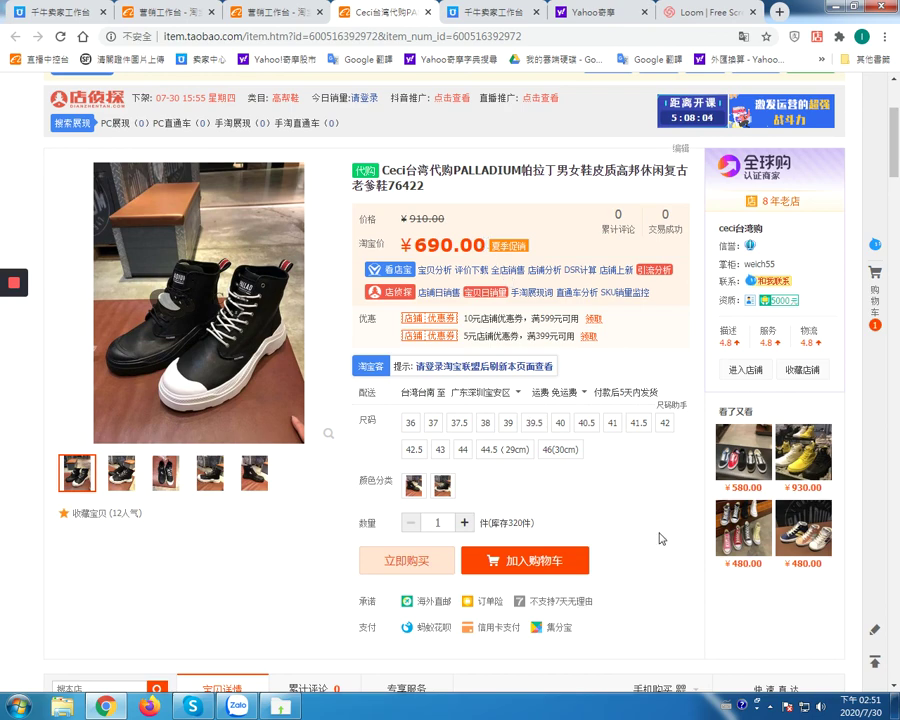